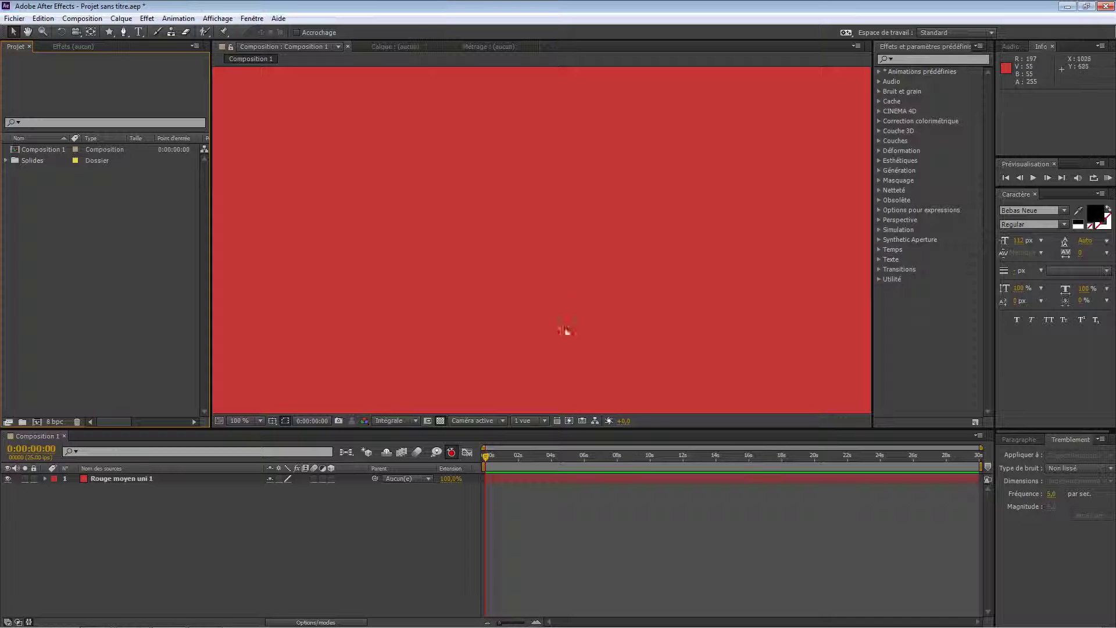
{"action": "left_click", "coordinate": [444, 505]}
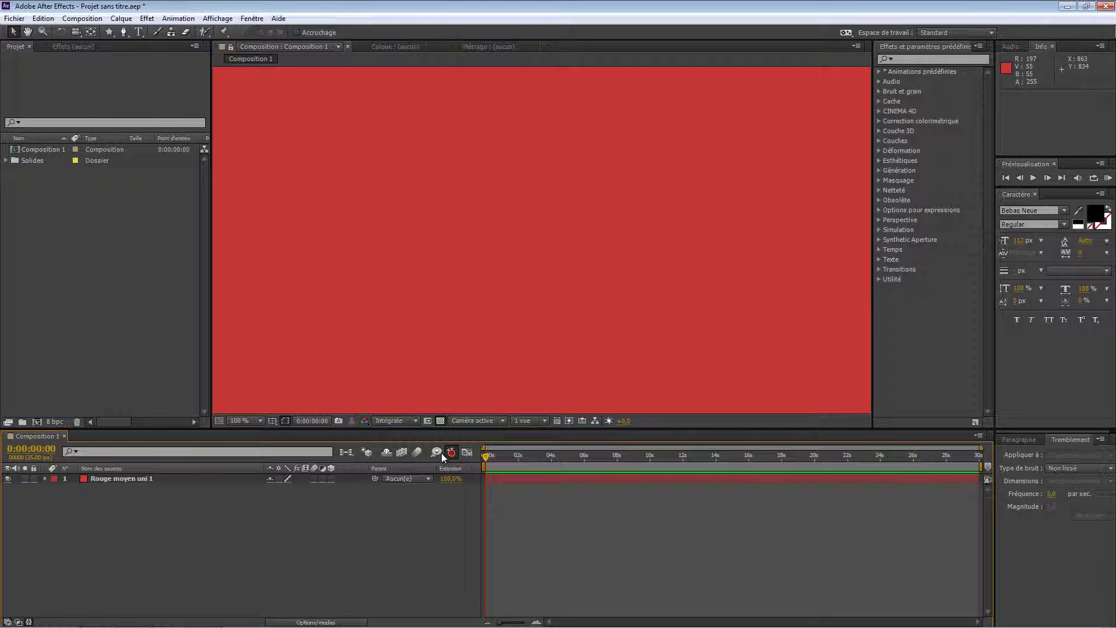
{"action": "left_click", "coordinate": [110, 245]}
{"action": "right_click", "coordinate": [117, 246]}
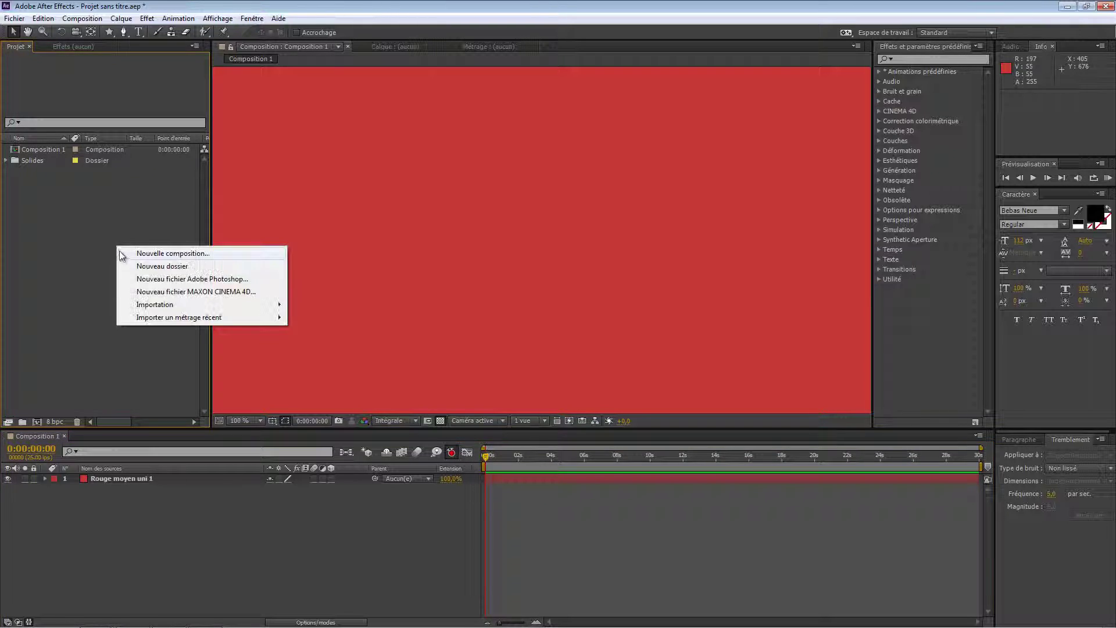
{"action": "left_click", "coordinate": [94, 258]}
{"action": "right_click", "coordinate": [98, 252]}
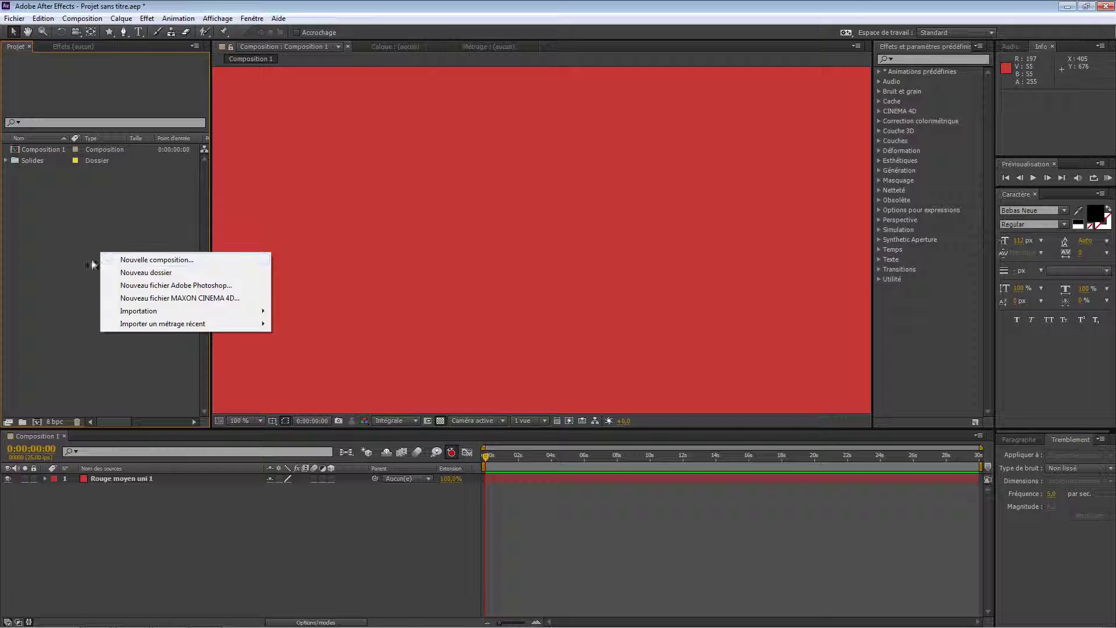
{"action": "left_click", "coordinate": [75, 272]}
Draw a blue five-pointed star as a new shape layer on the red background, a little off the composition's centre
{"action": "left_click", "coordinate": [109, 31]}
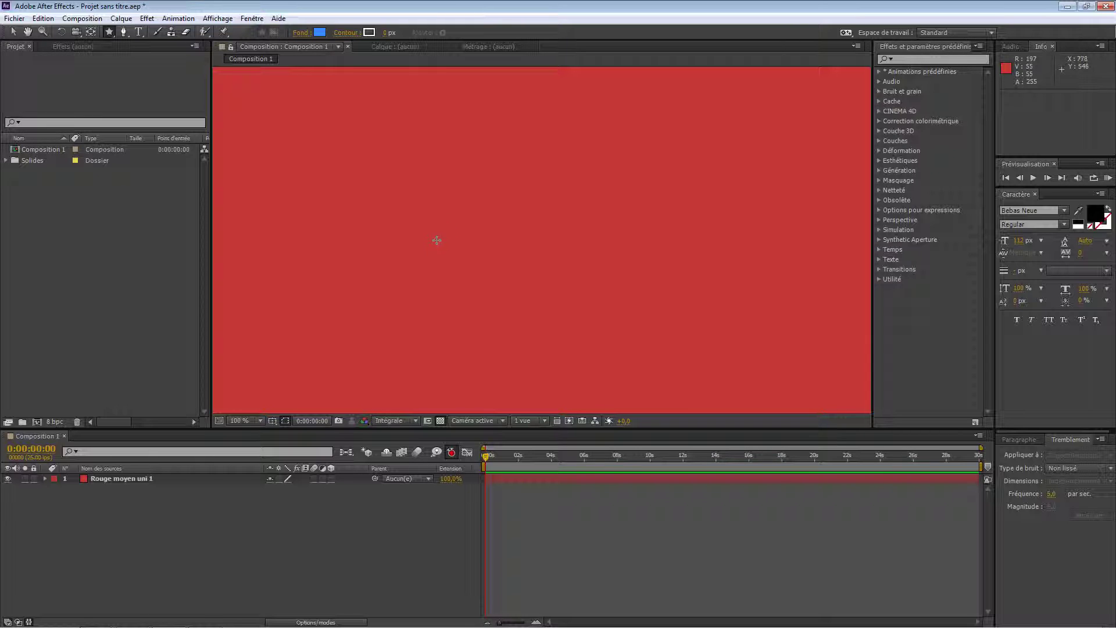
{"action": "mouse_move", "coordinate": [436, 240]}
{"action": "left_mouse_down"}
{"action": "mouse_move", "coordinate": [465, 192]}
{"action": "mouse_move", "coordinate": [434, 182]}
{"action": "left_mouse_up"}
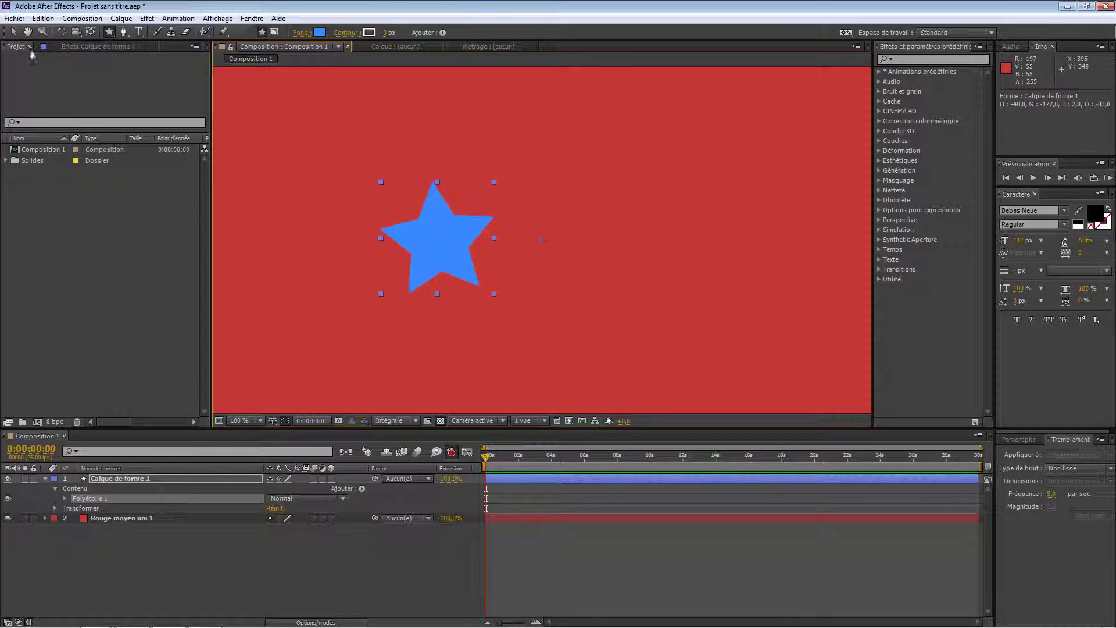
{"action": "left_click", "coordinate": [13, 31]}
{"action": "left_click", "coordinate": [351, 535]}
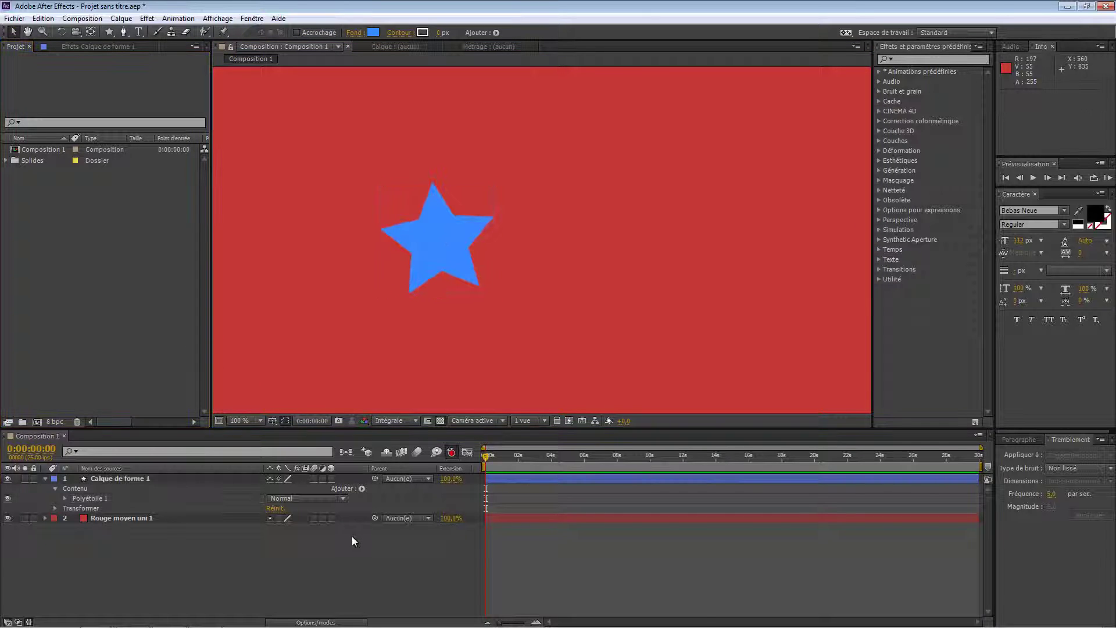
Generate repeated rounds of Brainstorm (Remue-méninges) variations for the star's whole Polyétoile 1 group and discard them
{"action": "left_click", "coordinate": [440, 266]}
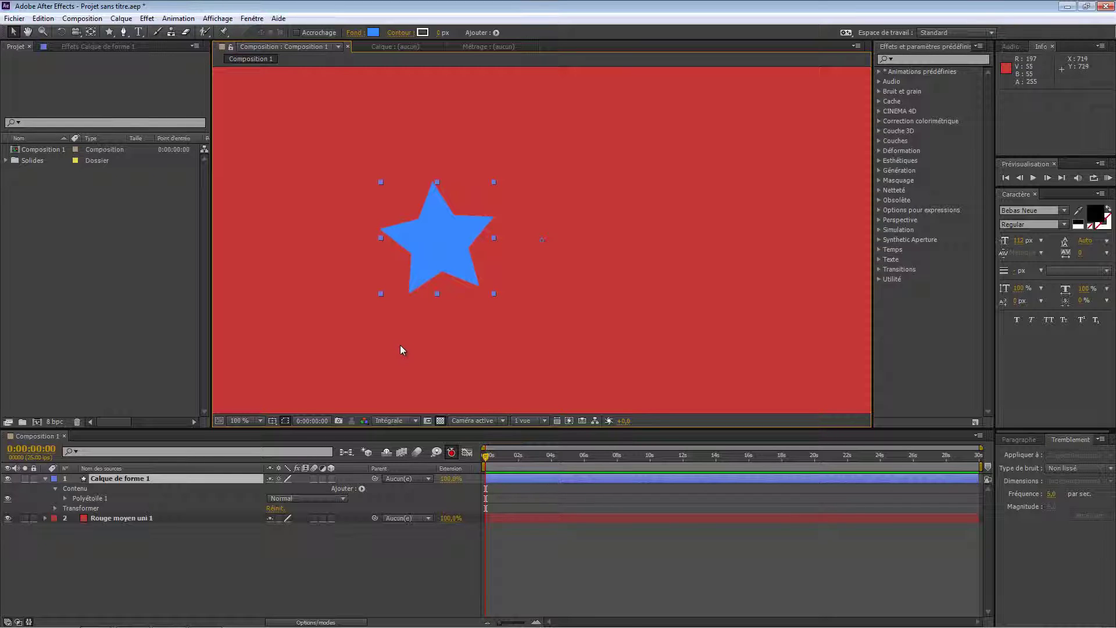
{"action": "left_click", "coordinate": [84, 500]}
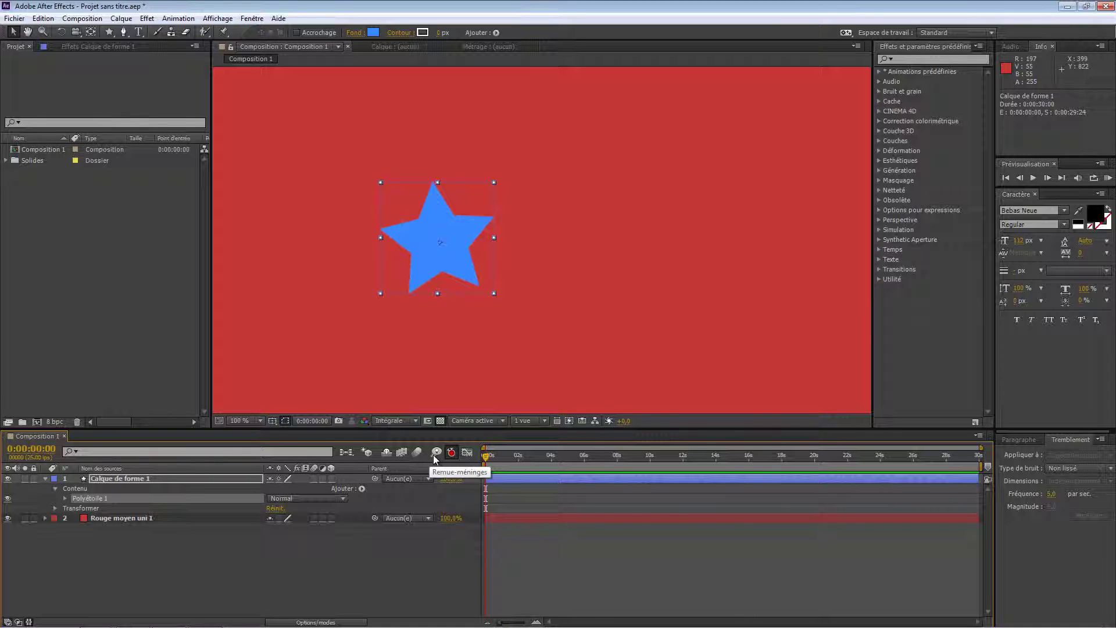
{"action": "left_click", "coordinate": [436, 453]}
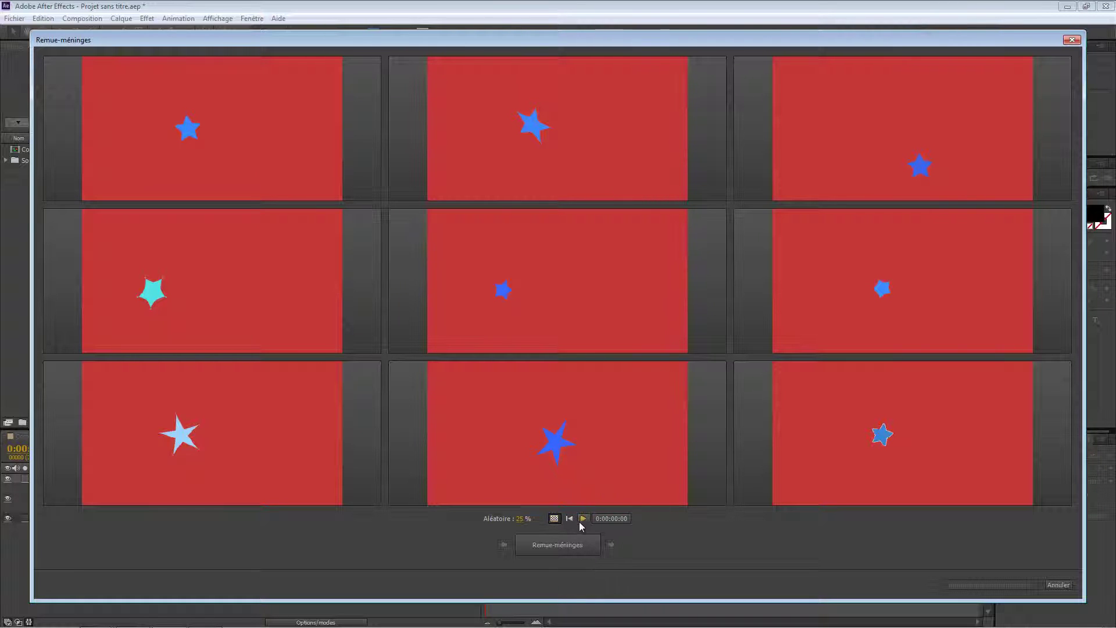
{"action": "left_click", "coordinate": [577, 548]}
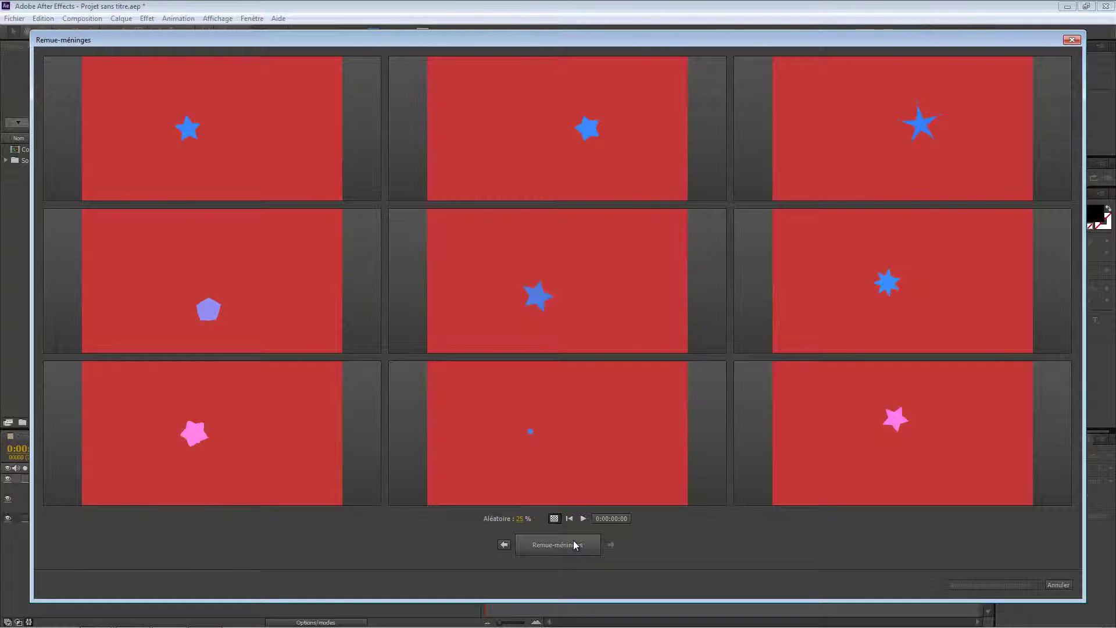
{"action": "left_click", "coordinate": [573, 541]}
{"action": "left_click", "coordinate": [575, 541]}
{"action": "left_click", "coordinate": [576, 541]}
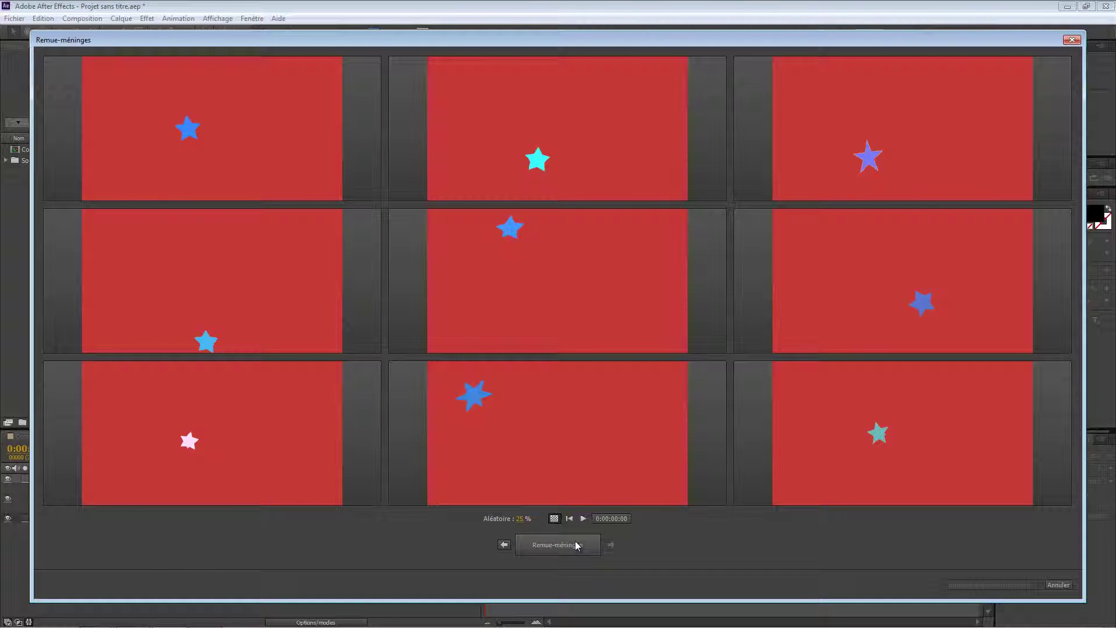
{"action": "left_click", "coordinate": [574, 540]}
{"action": "left_click", "coordinate": [570, 536]}
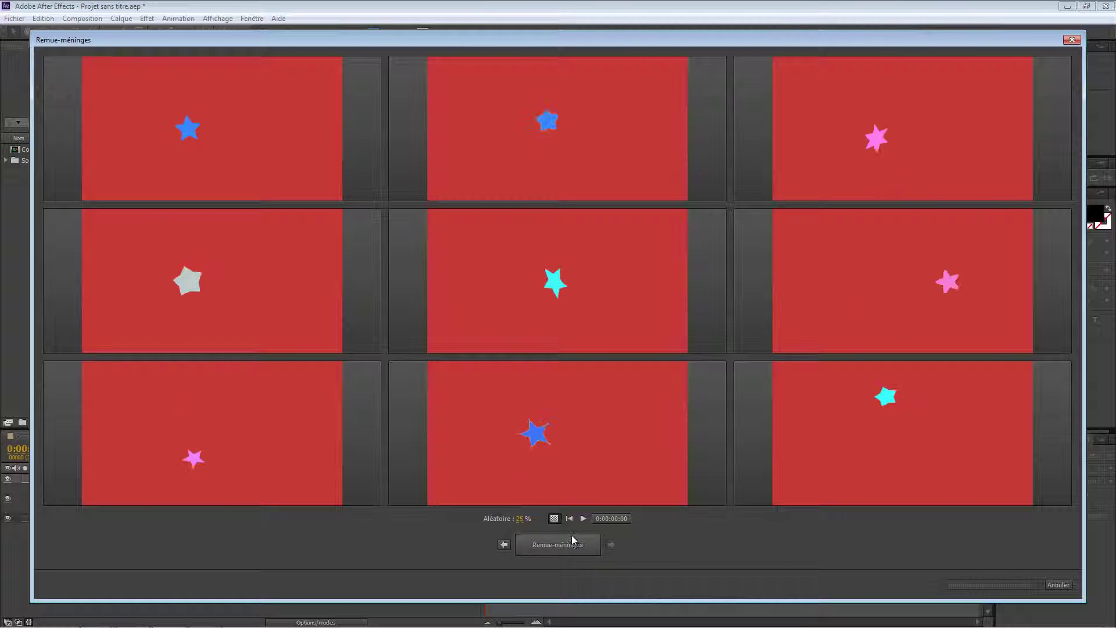
{"action": "left_click", "coordinate": [571, 535]}
{"action": "left_click", "coordinate": [575, 540]}
{"action": "left_click", "coordinate": [575, 540]}
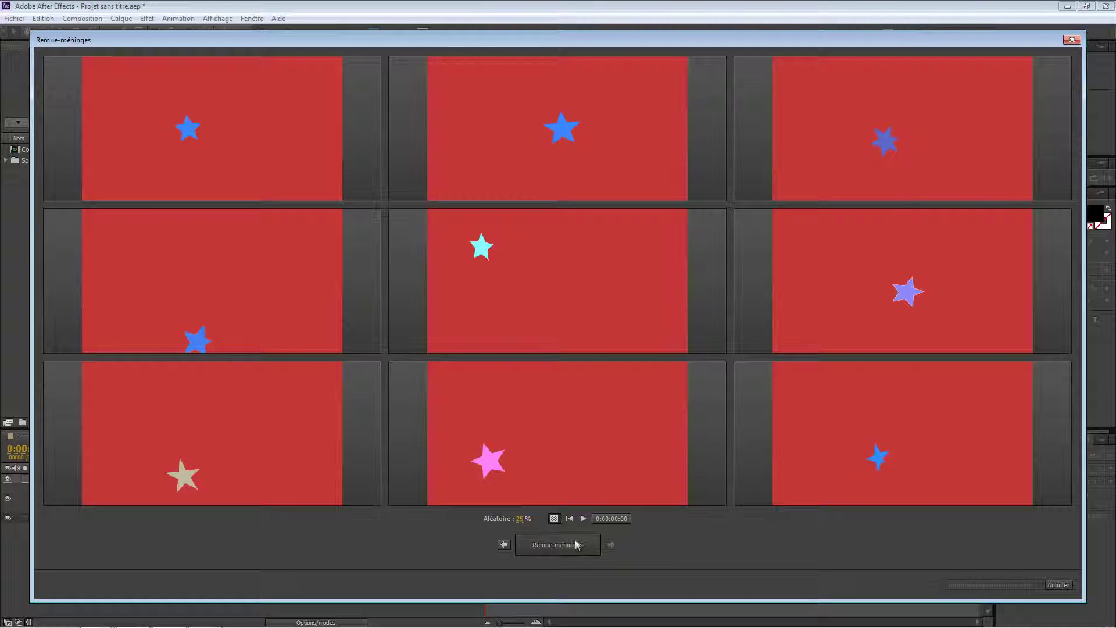
{"action": "left_click", "coordinate": [575, 541]}
{"action": "mouse_move", "coordinate": [1050, 108]}
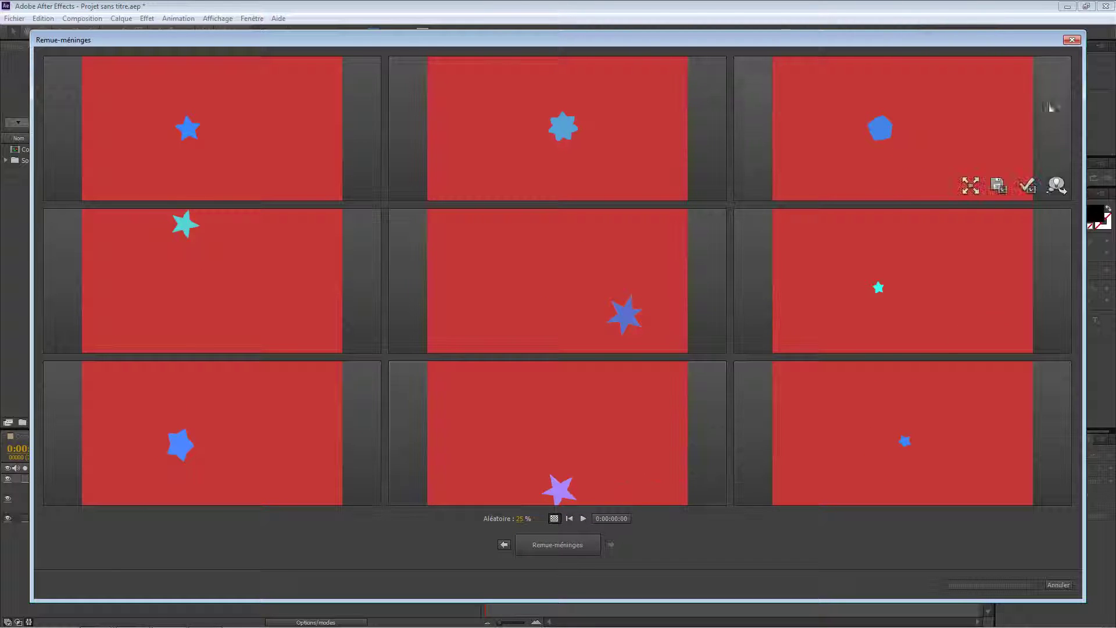
{"action": "left_click", "coordinate": [1071, 39]}
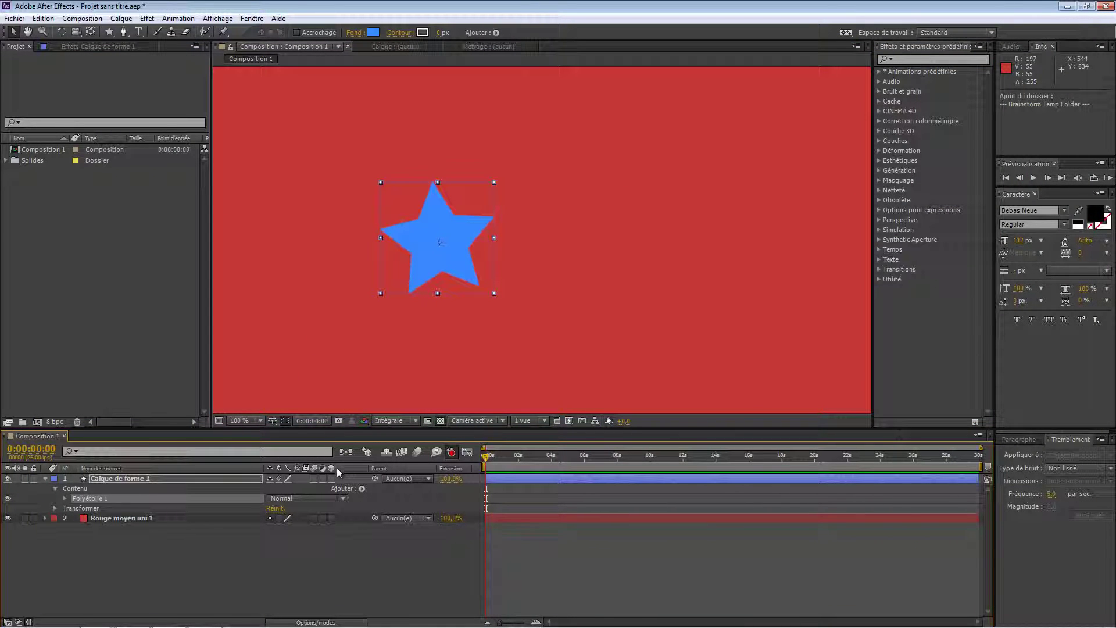
Brainstorm only the Fond 1 fill of the star's Polyétoile 1 group and apply the cyan variation to the composition
{"action": "left_click", "coordinate": [354, 568]}
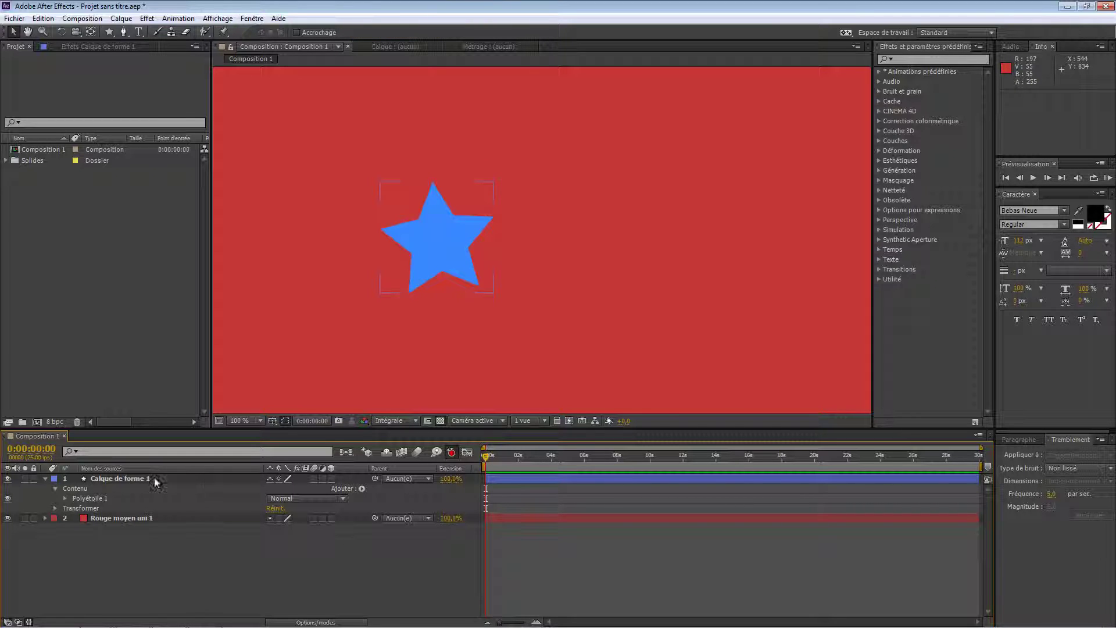
{"action": "left_click", "coordinate": [61, 489]}
{"action": "left_click", "coordinate": [445, 247]}
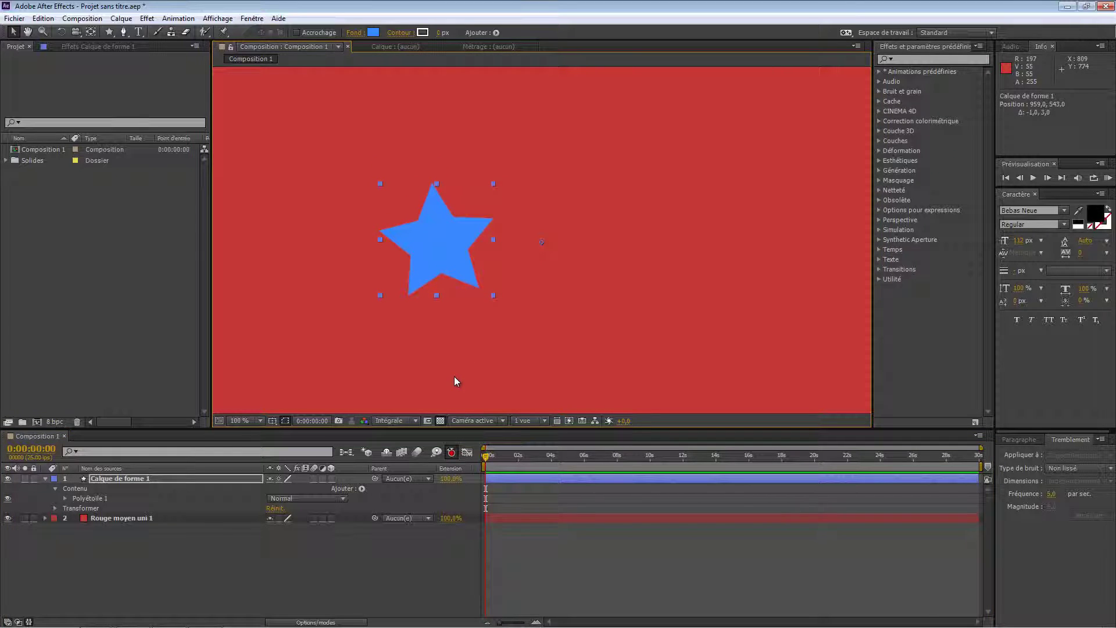
{"action": "left_click", "coordinate": [65, 499]}
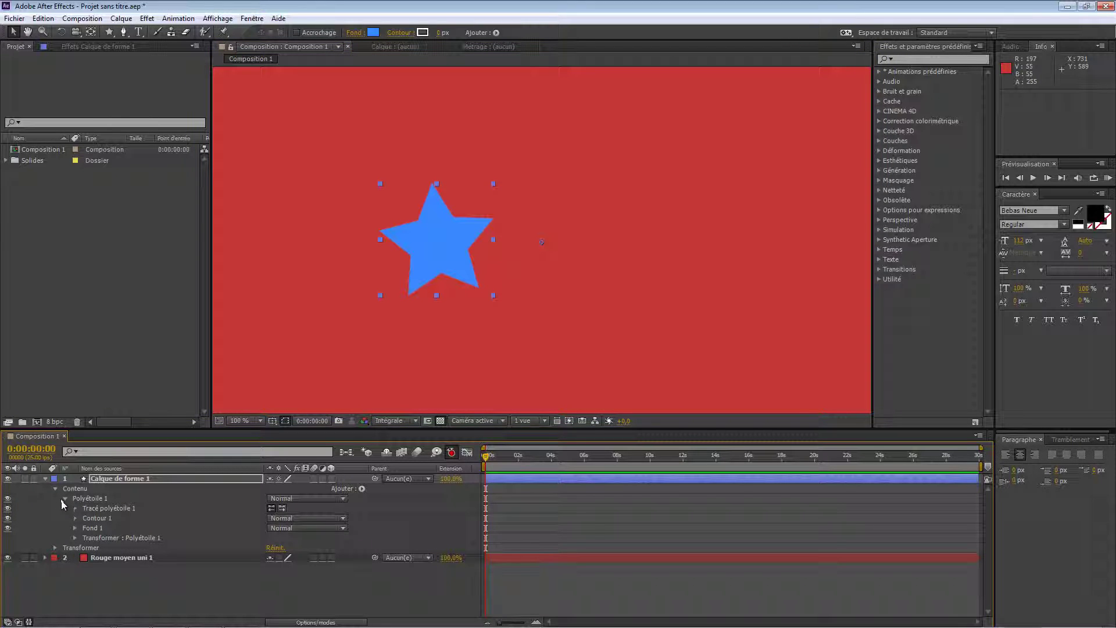
{"action": "left_click", "coordinate": [75, 528]}
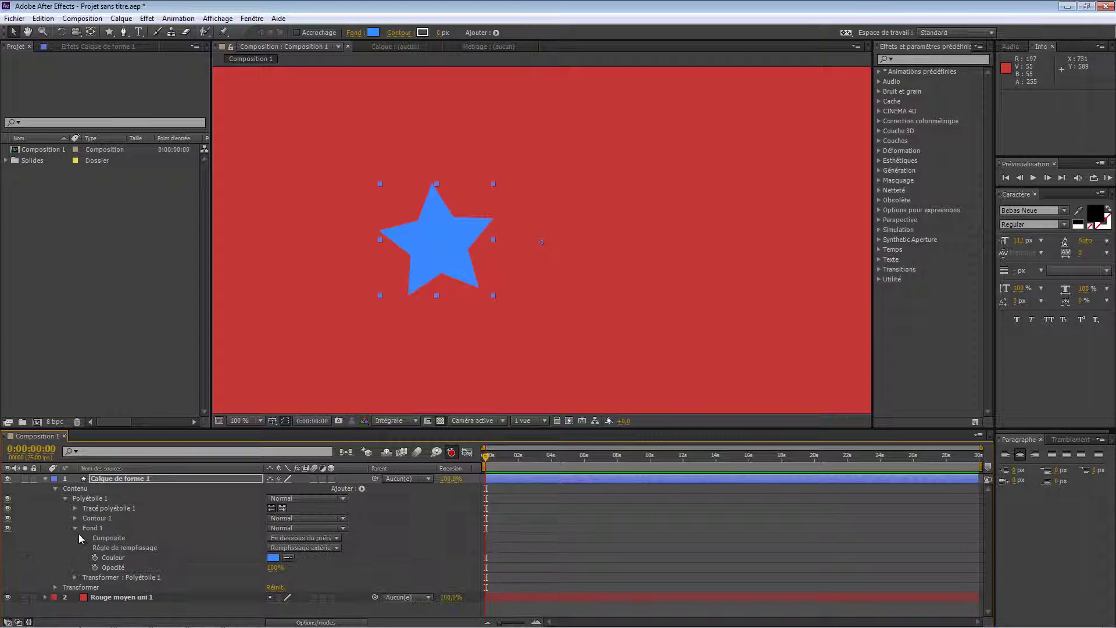
{"action": "left_click", "coordinate": [92, 528]}
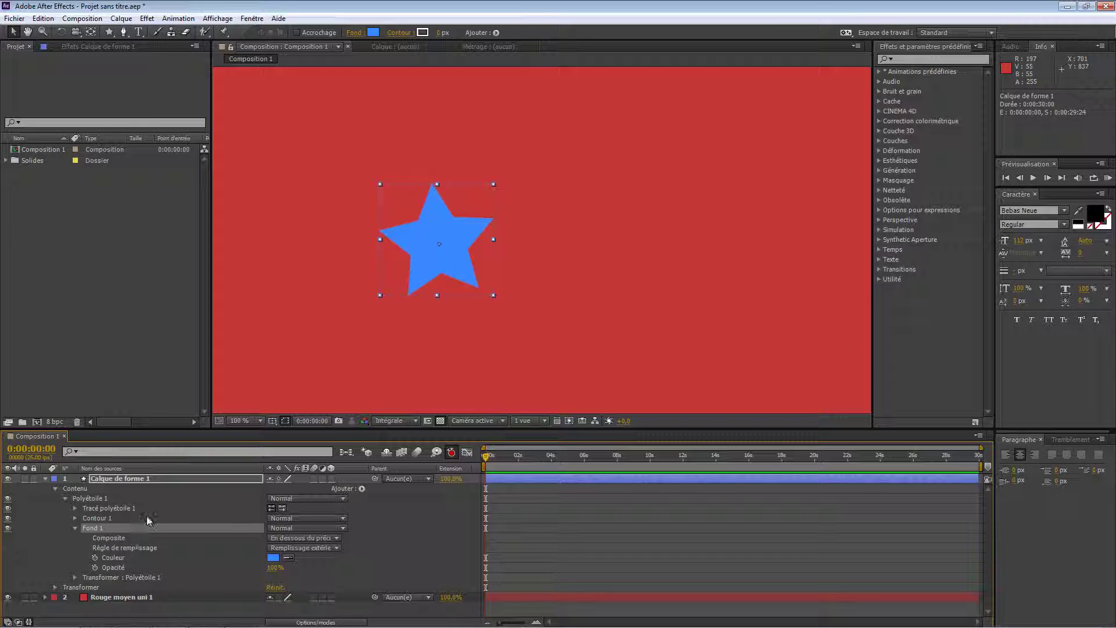
{"action": "left_click", "coordinate": [432, 453]}
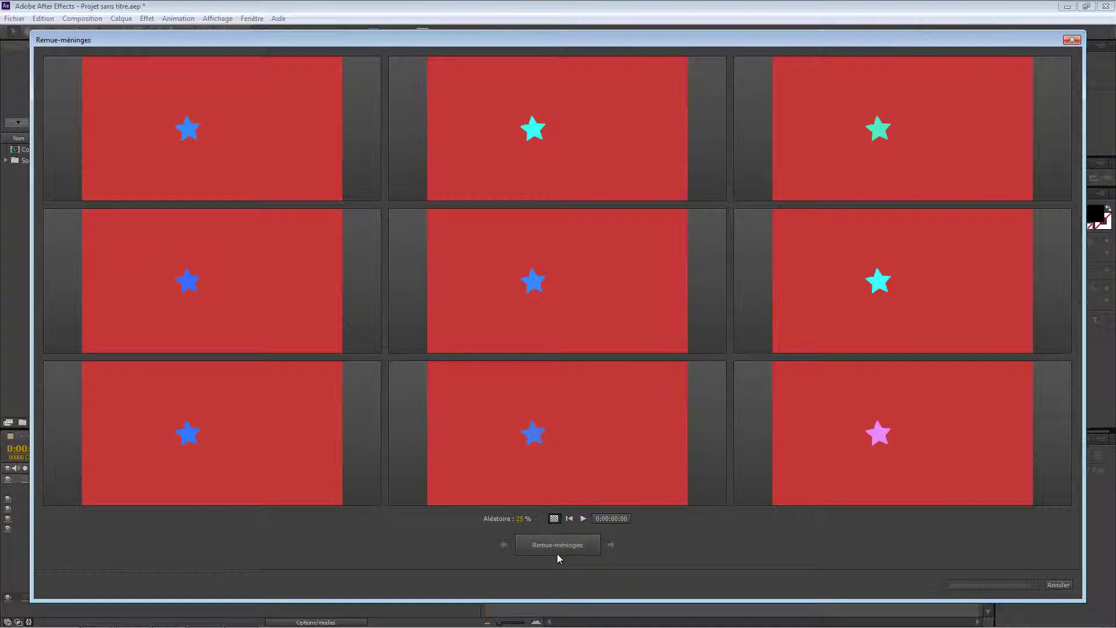
{"action": "left_click", "coordinate": [559, 546]}
{"action": "left_click", "coordinate": [561, 544]}
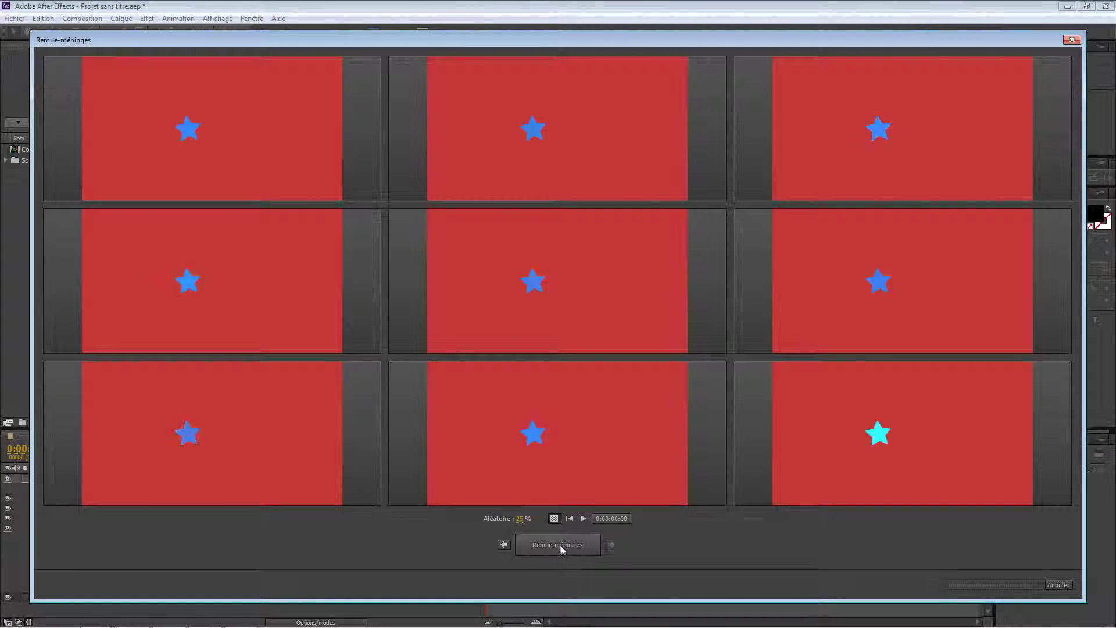
{"action": "mouse_move", "coordinate": [920, 452]}
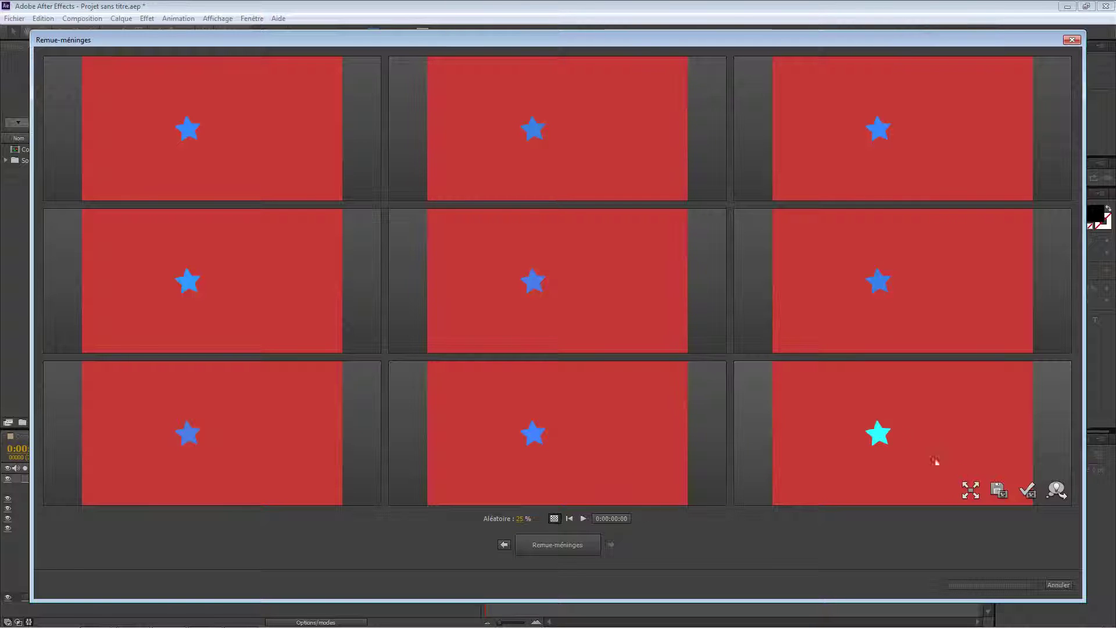
{"action": "left_click", "coordinate": [1027, 490]}
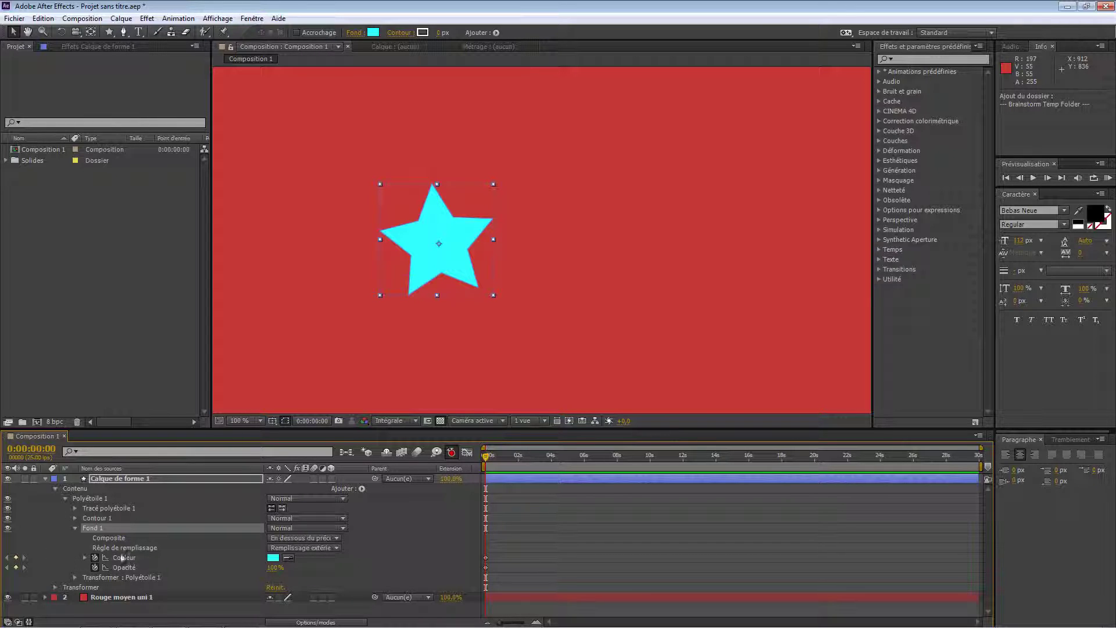
Brainstorm the star's Contour 1 stroke with randomness at 100% and apply the variation with a magenta outline
{"action": "left_click", "coordinate": [74, 528]}
{"action": "left_click", "coordinate": [75, 518]}
{"action": "left_click", "coordinate": [99, 518]}
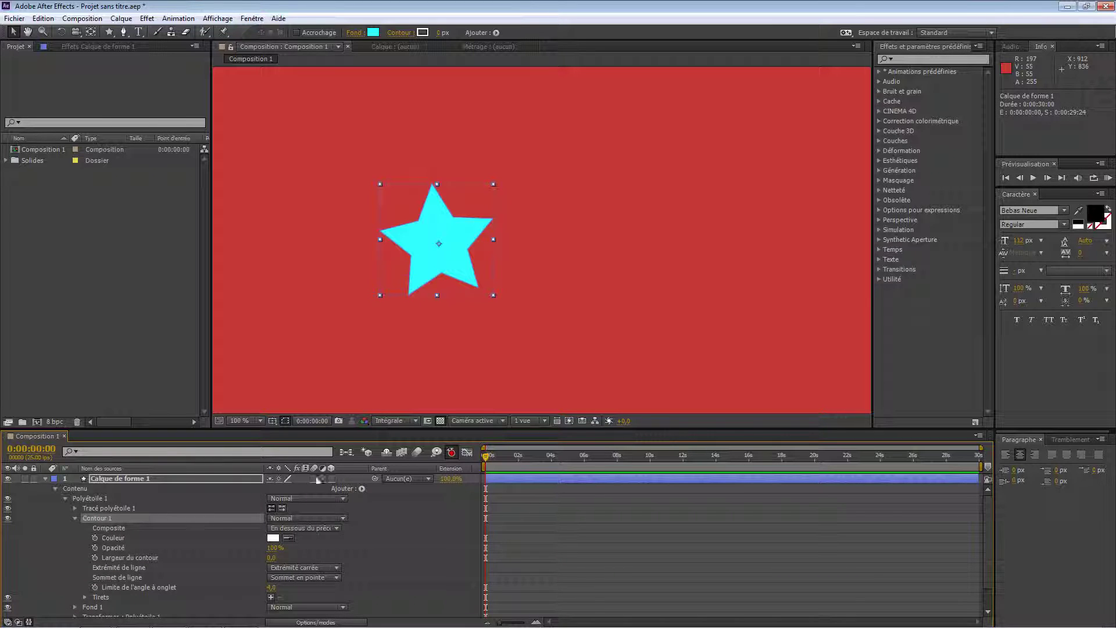
{"action": "left_click", "coordinate": [433, 453]}
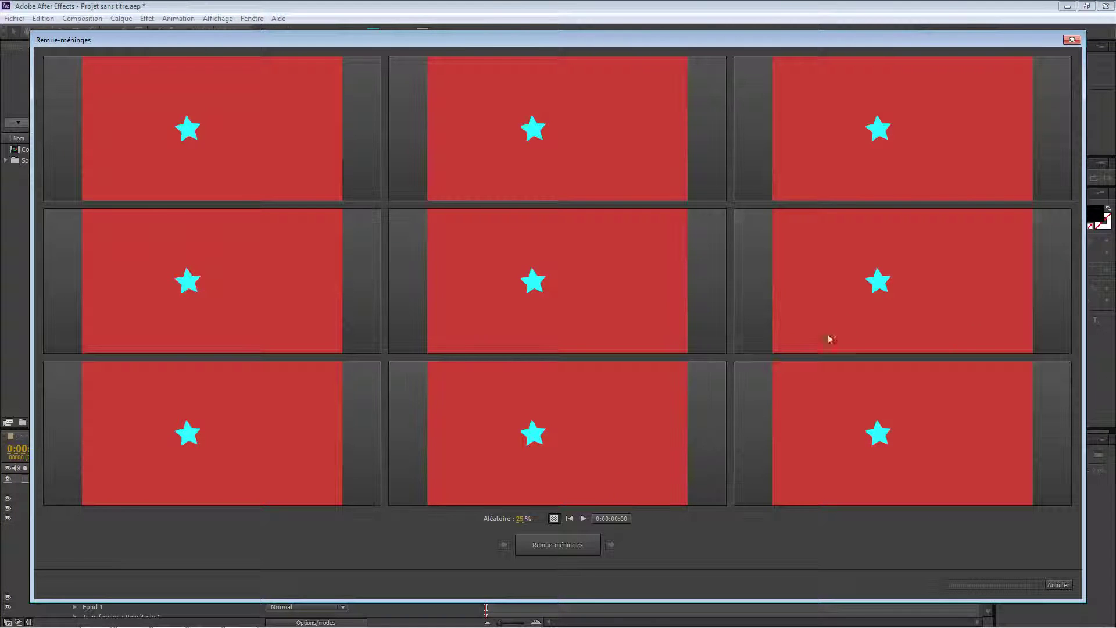
{"action": "mouse_move", "coordinate": [657, 479]}
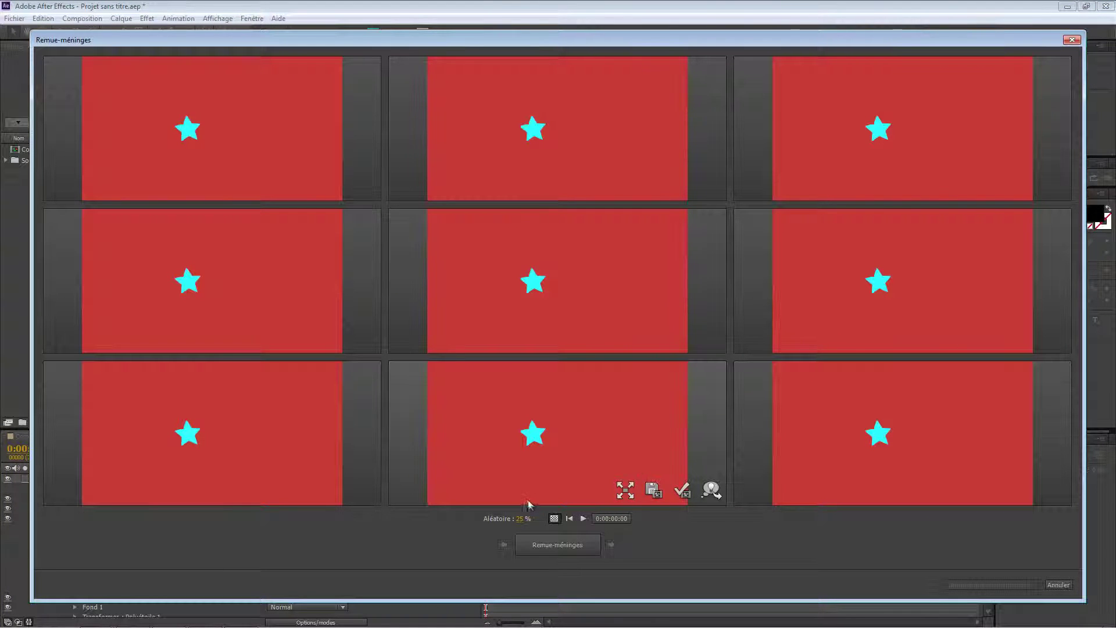
{"action": "mouse_move", "coordinate": [515, 519]}
{"action": "left_mouse_down"}
{"action": "mouse_move", "coordinate": [564, 517]}
{"action": "mouse_move", "coordinate": [530, 527]}
{"action": "left_mouse_up"}
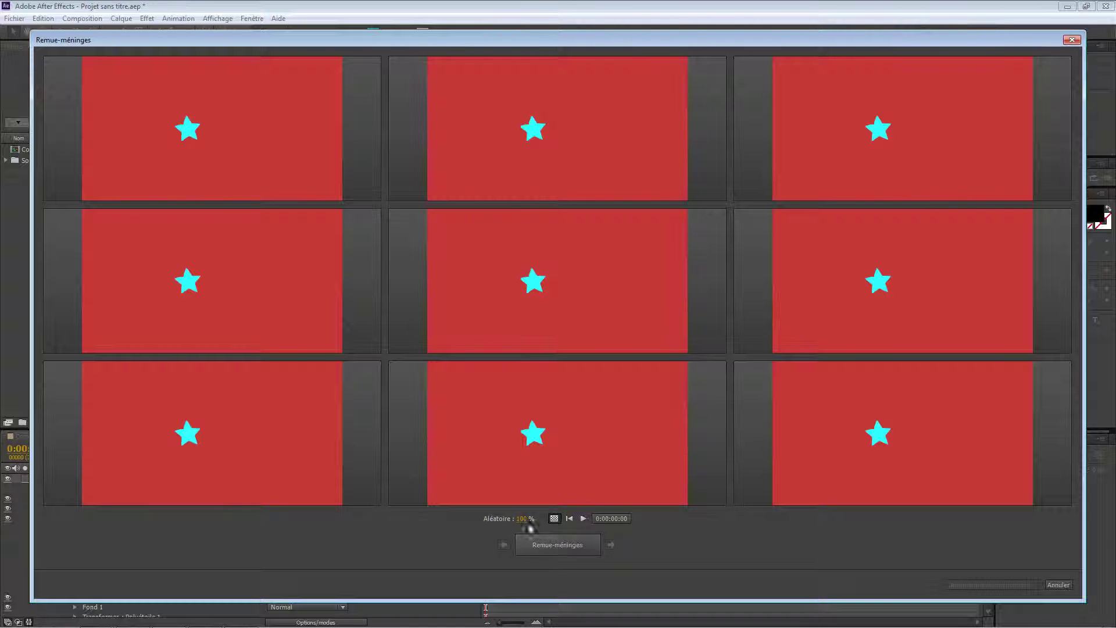
{"action": "left_click", "coordinate": [552, 547]}
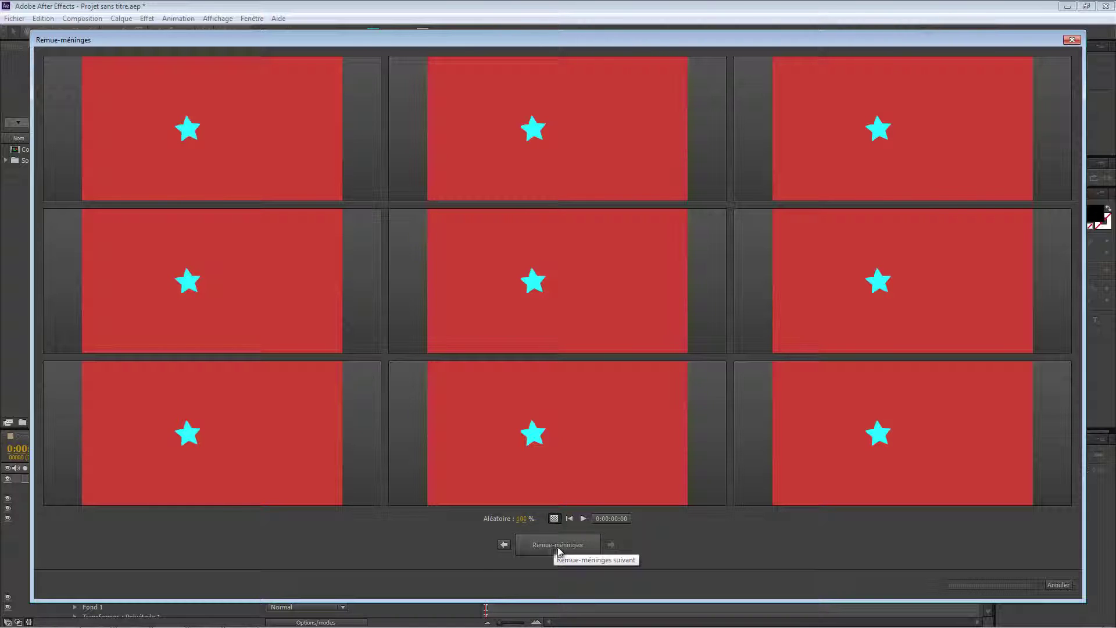
{"action": "left_click", "coordinate": [577, 551]}
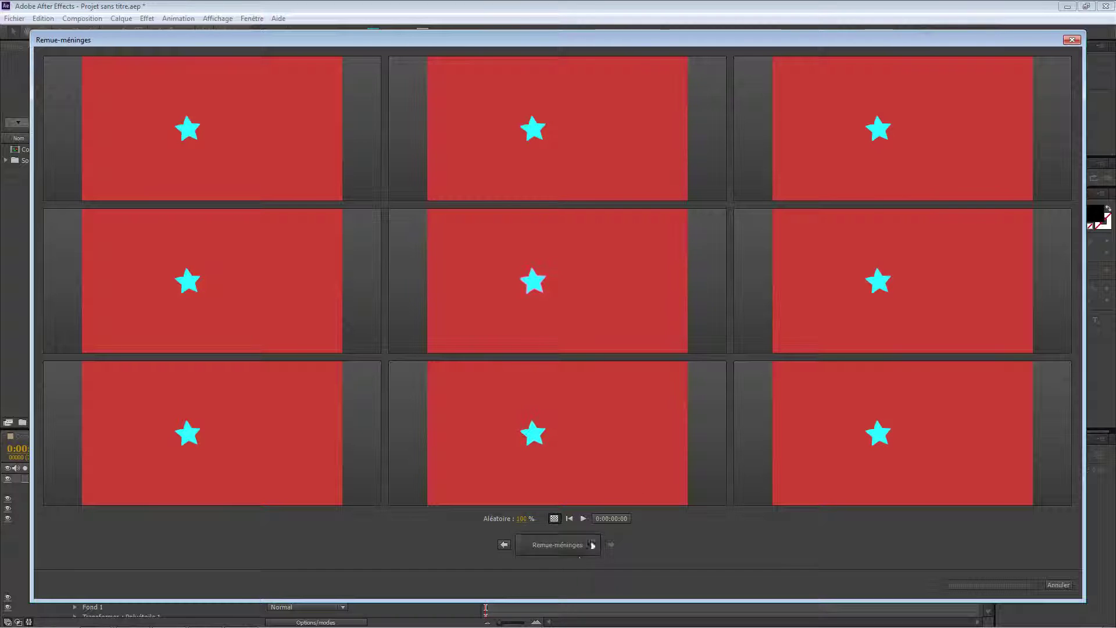
{"action": "mouse_move", "coordinate": [862, 289]}
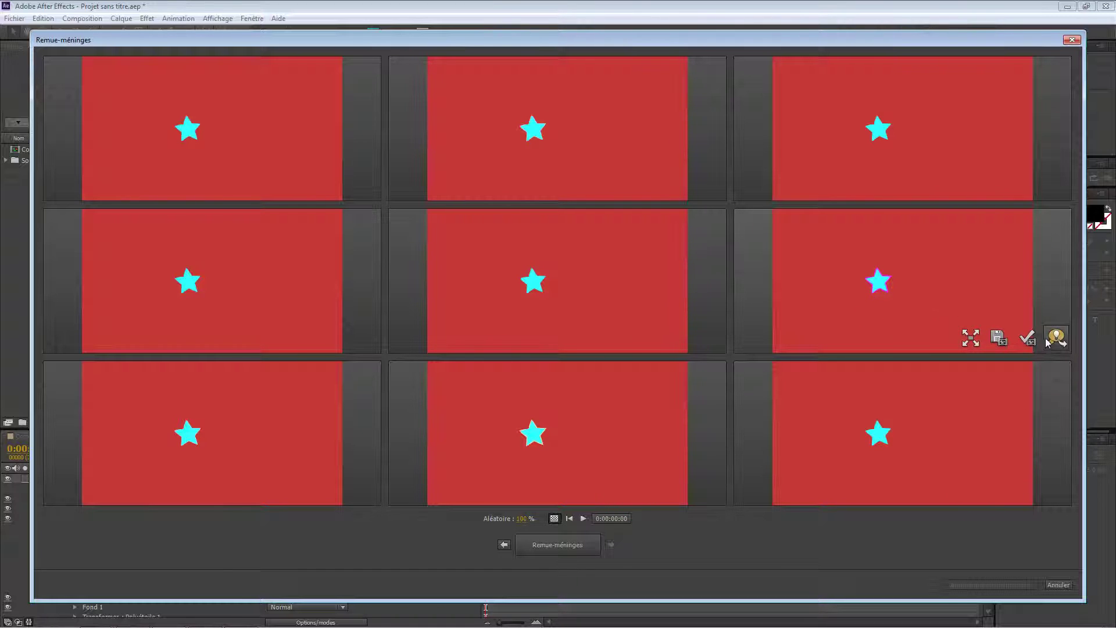
{"action": "left_click", "coordinate": [1025, 338]}
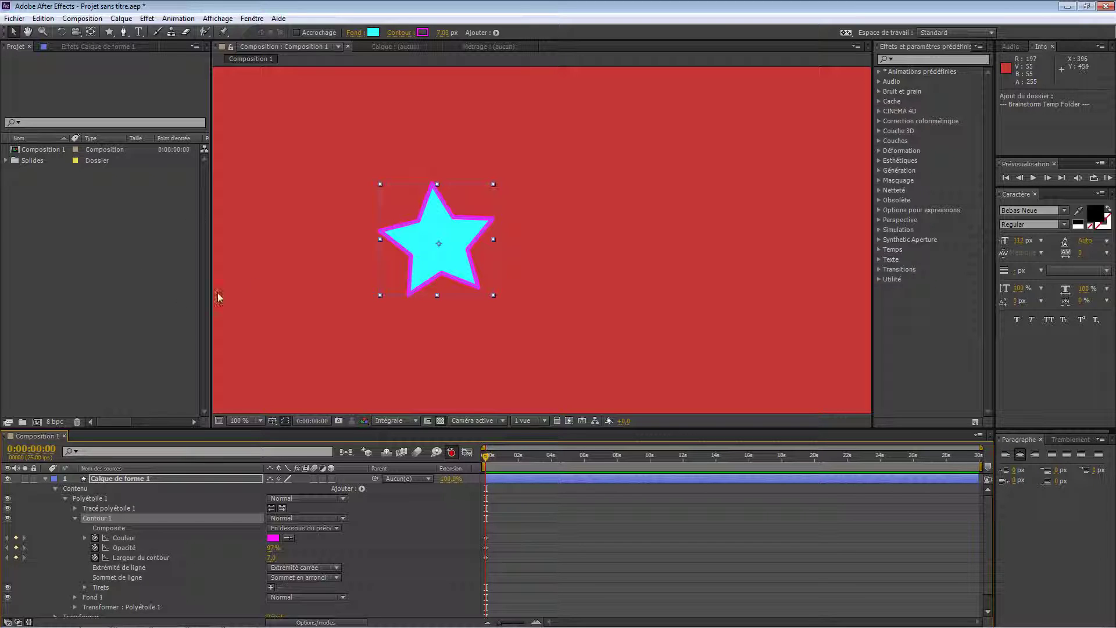
Delete the star's shape layer, Calque de forme 1, from the composition
{"action": "left_click", "coordinate": [312, 242]}
{"action": "left_click_drag", "start_coordinate": [430, 271], "coordinate": [430, 272]}
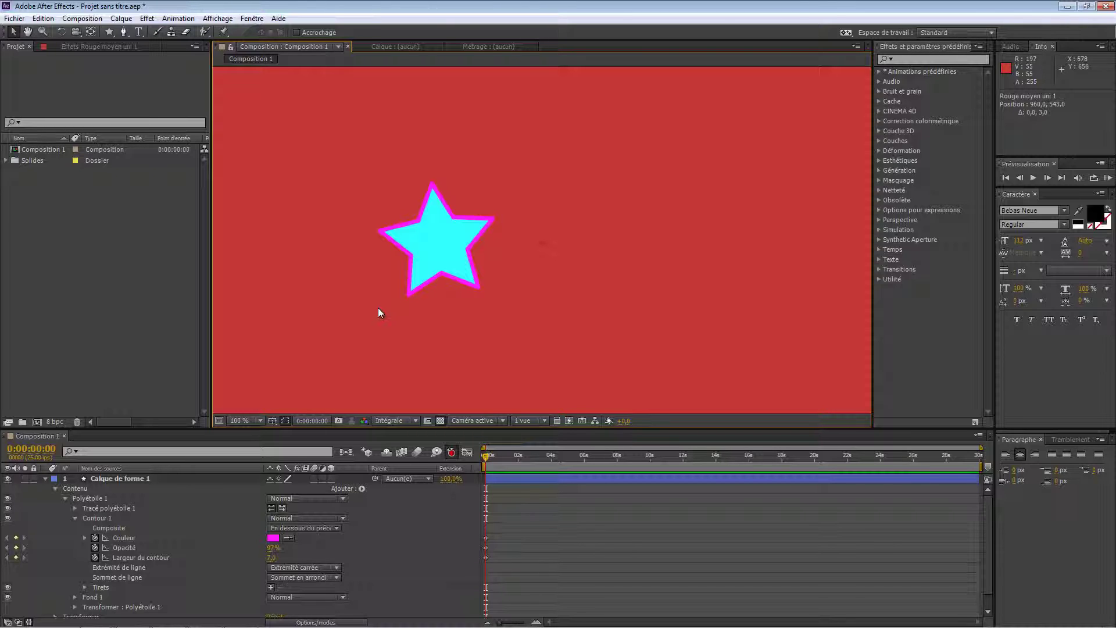
{"action": "left_click", "coordinate": [45, 478]}
{"action": "left_click", "coordinate": [110, 480]}
{"action": "key", "text": "Delete"}
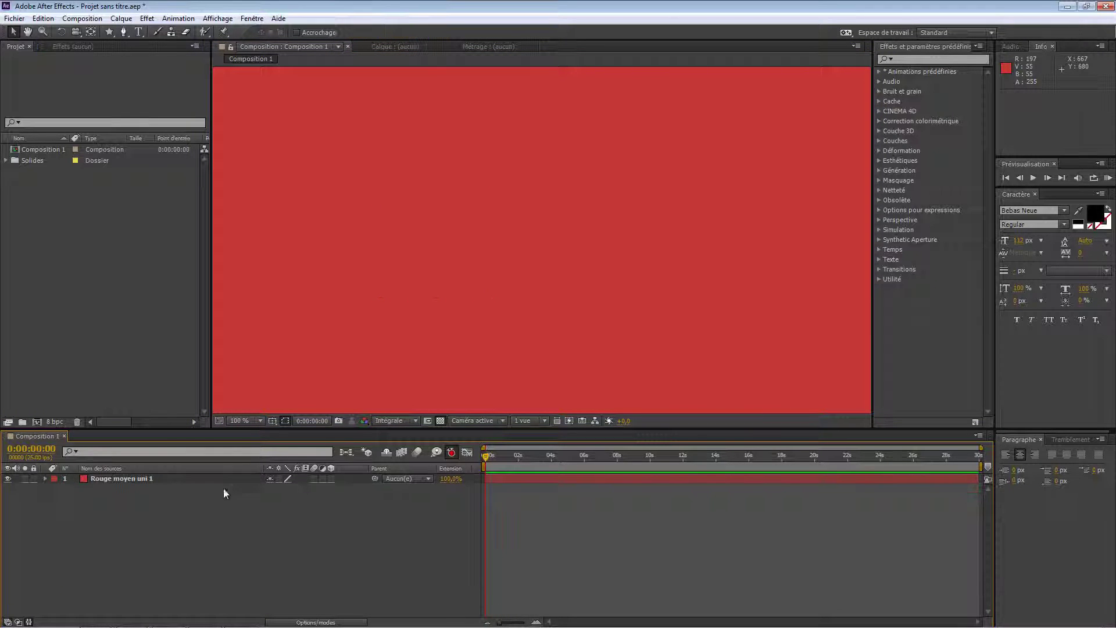
Apply the Bruit fractal effect from the Bruit et grain category to the Rouge moyen uni 1 layer
{"action": "left_click", "coordinate": [145, 482]}
{"action": "right_click", "coordinate": [145, 482]}
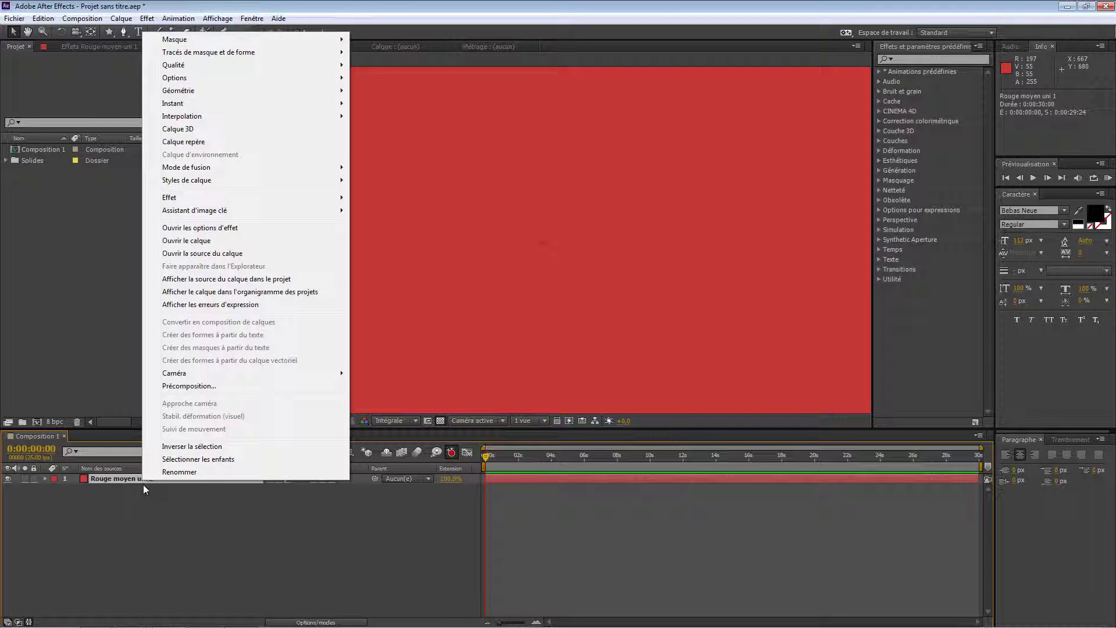
{"action": "mouse_move", "coordinate": [221, 200]}
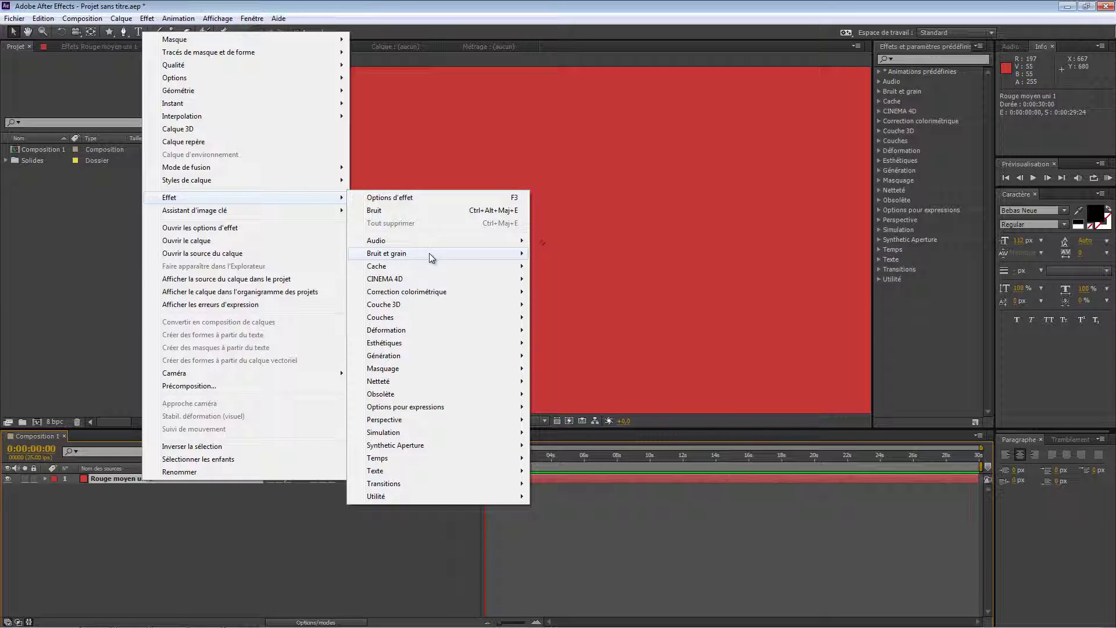
{"action": "mouse_move", "coordinate": [429, 252]}
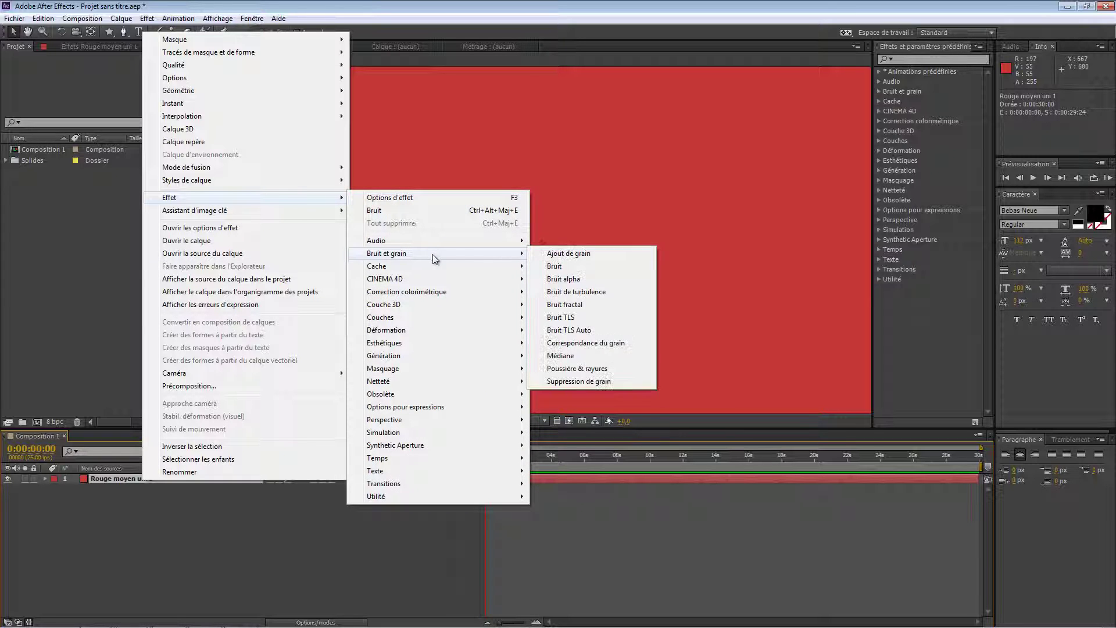
{"action": "left_click", "coordinate": [597, 305]}
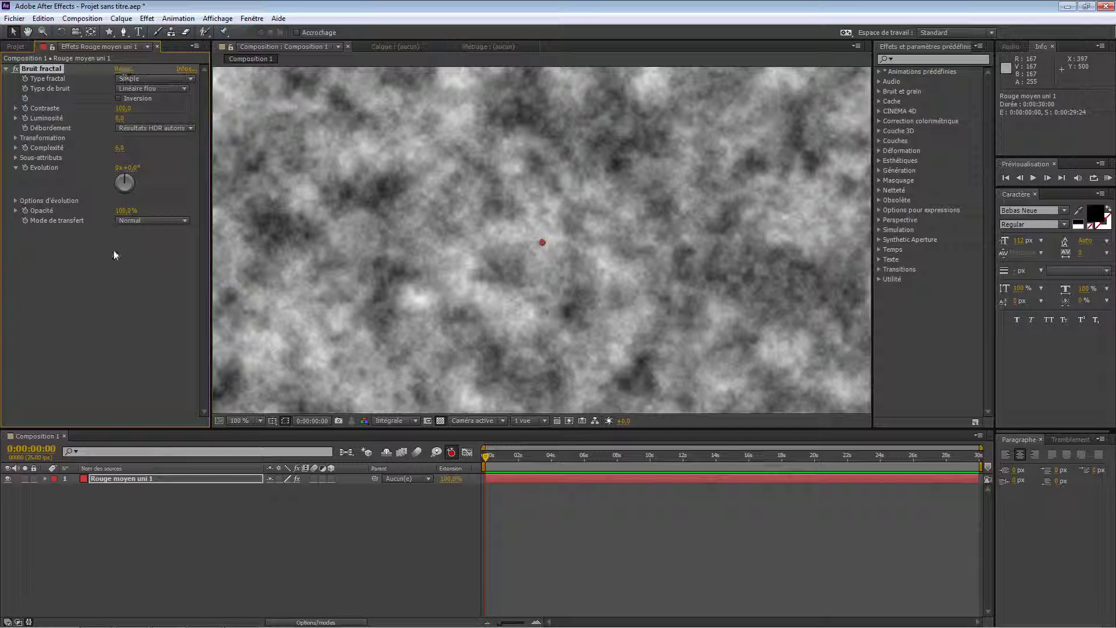
Enable keyframing for the Evolution parameter of the Bruit fractal effect and set it to 45°
{"action": "left_click", "coordinate": [46, 478]}
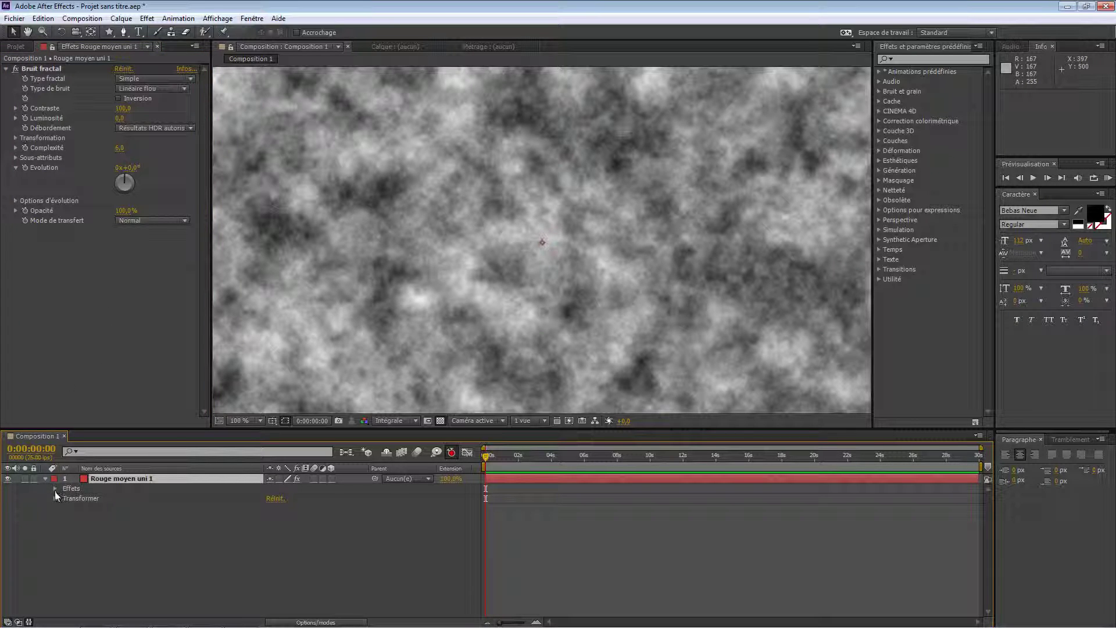
{"action": "left_click", "coordinate": [55, 488]}
{"action": "left_click", "coordinate": [65, 498]}
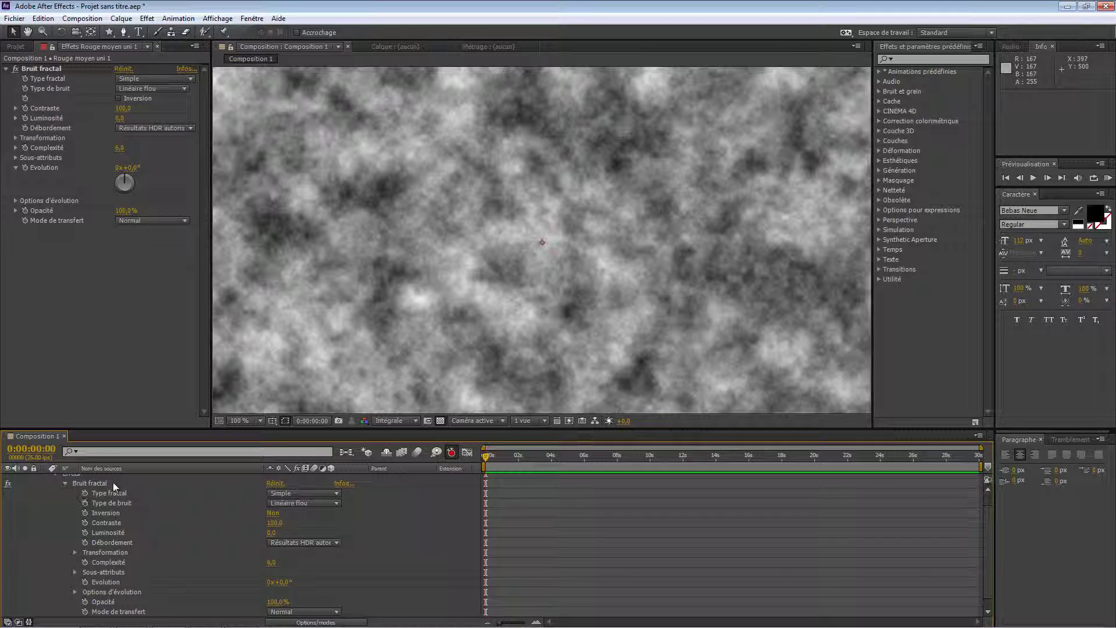
{"action": "left_click", "coordinate": [65, 484]}
{"action": "left_click", "coordinate": [82, 497]}
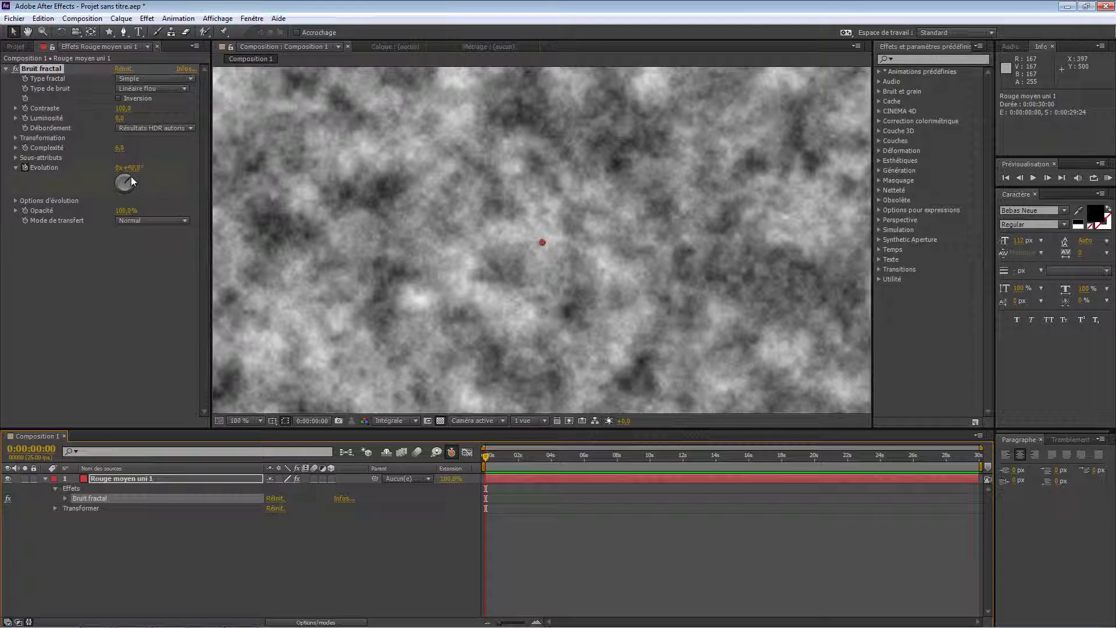
{"action": "mouse_move", "coordinate": [131, 176]}
{"action": "left_mouse_down"}
{"action": "mouse_move", "coordinate": [139, 188]}
{"action": "mouse_move", "coordinate": [131, 176]}
{"action": "mouse_move", "coordinate": [141, 176]}
{"action": "mouse_move", "coordinate": [130, 178]}
{"action": "left_mouse_up"}
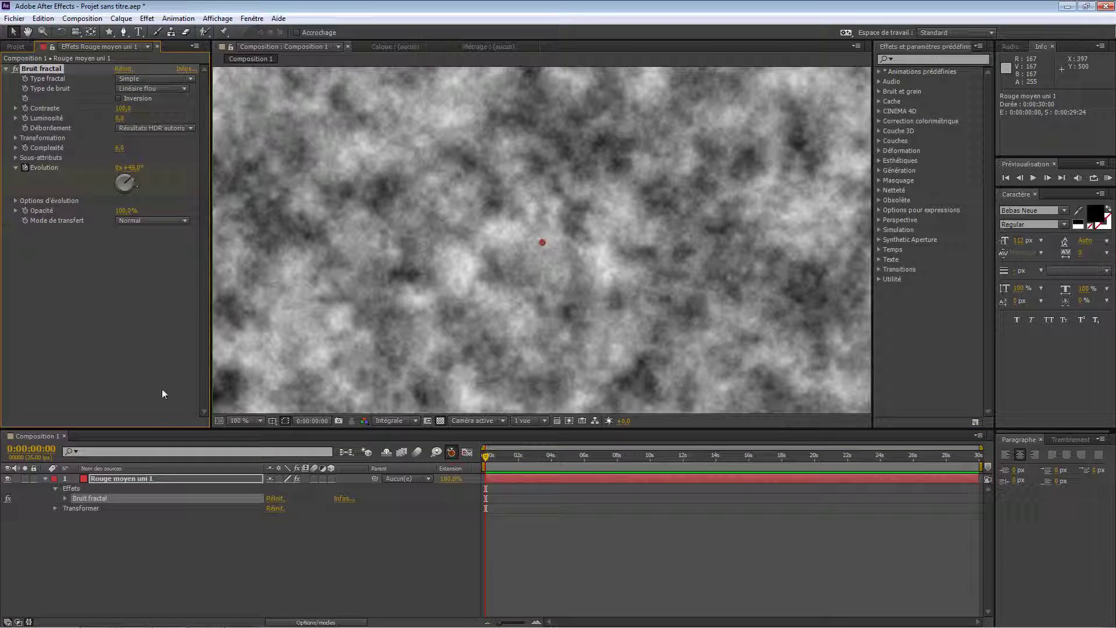
Create a second red solid, Rouge moyen uni 2, at 1920 x 1080 px above the fractal noise layer
{"action": "left_click", "coordinate": [98, 516]}
{"action": "left_click", "coordinate": [116, 506]}
{"action": "left_click", "coordinate": [124, 526]}
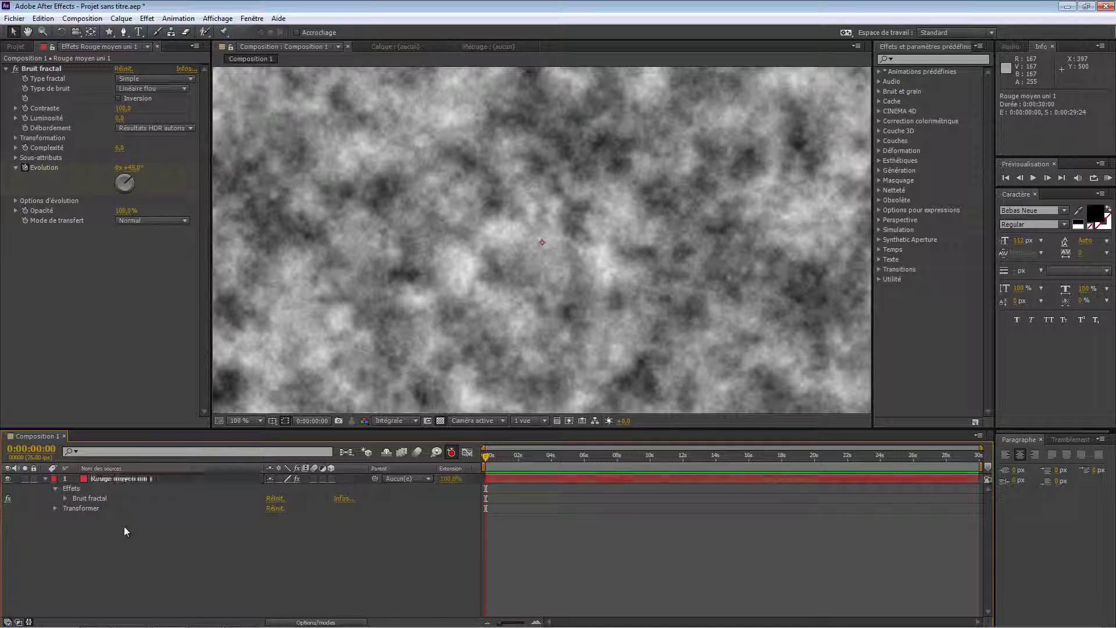
{"action": "right_click", "coordinate": [127, 525]}
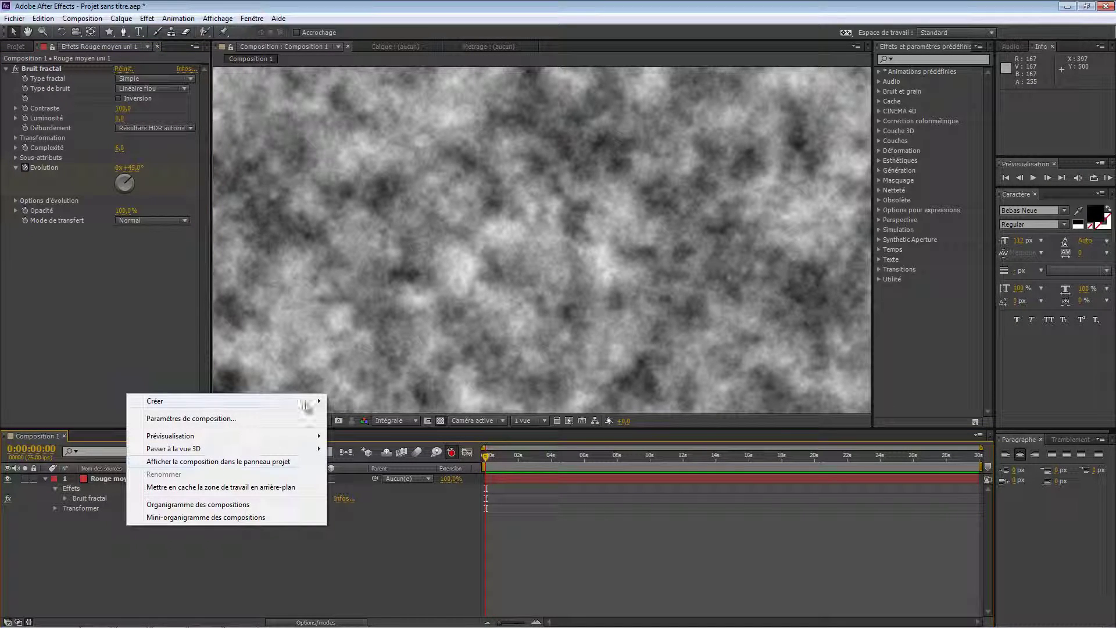
{"action": "mouse_move", "coordinate": [301, 405]}
{"action": "left_click", "coordinate": [392, 432]}
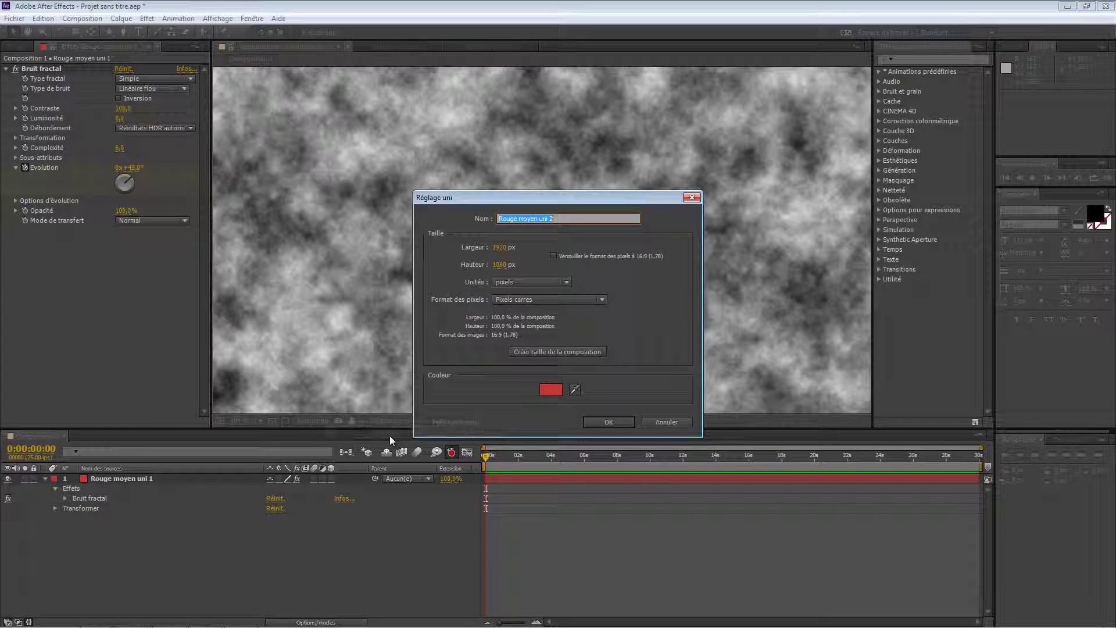
{"action": "left_click", "coordinate": [610, 422]}
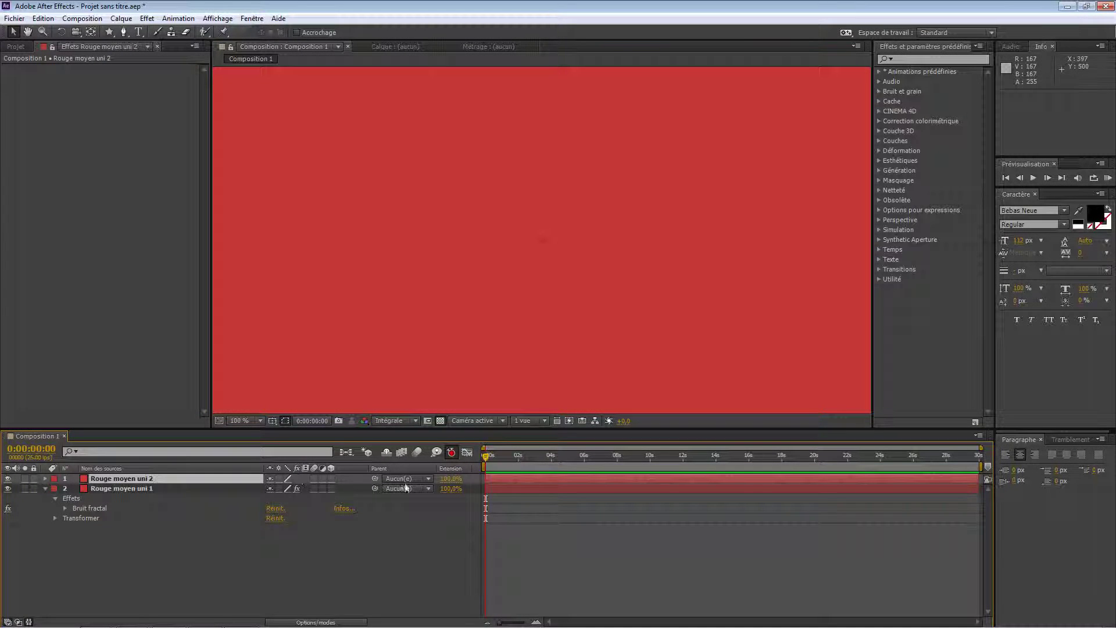
Show the Modes column in the timeline
{"action": "right_click", "coordinate": [403, 466]}
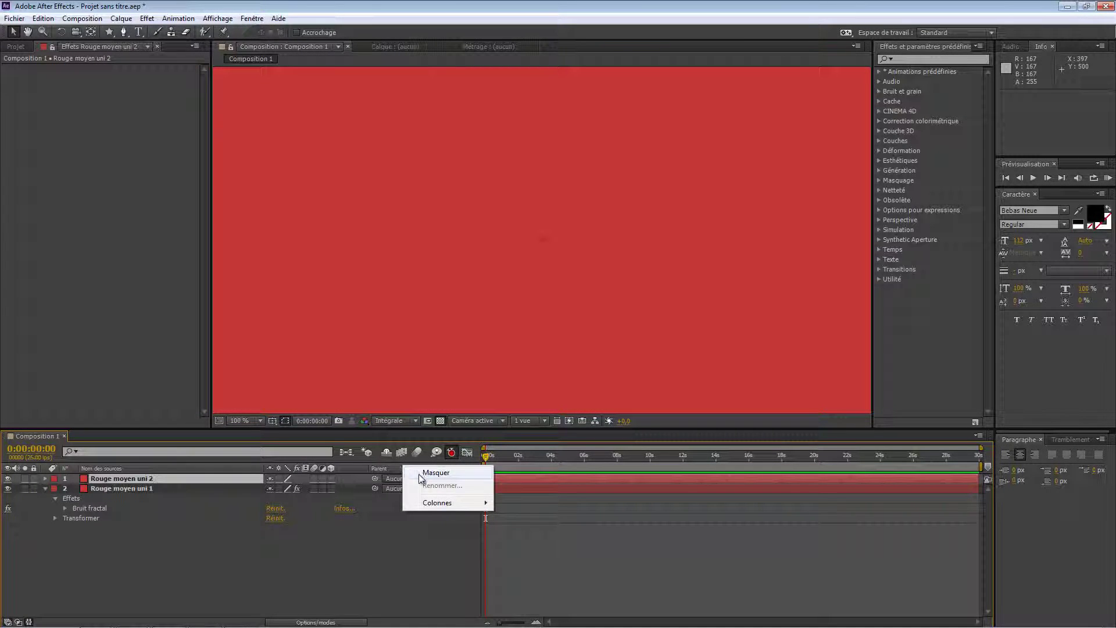
{"action": "mouse_move", "coordinate": [441, 503]}
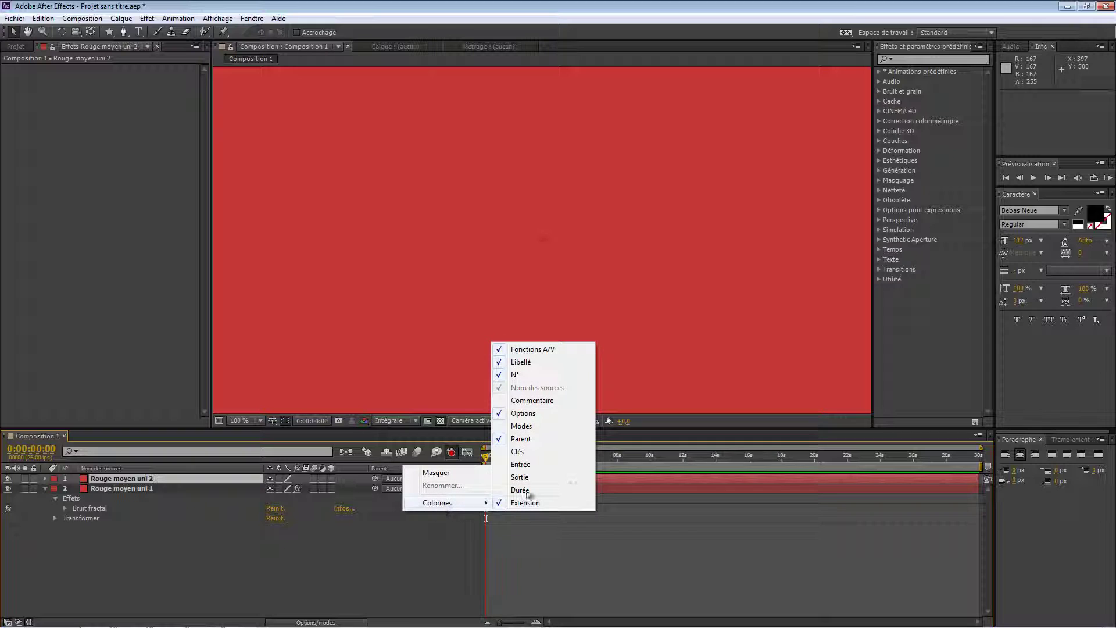
{"action": "left_click", "coordinate": [545, 425]}
Try the Obscurcir, Diviser and Lumière vive blending modes on the Rouge moyen uni 2 layer
{"action": "left_click", "coordinate": [385, 478]}
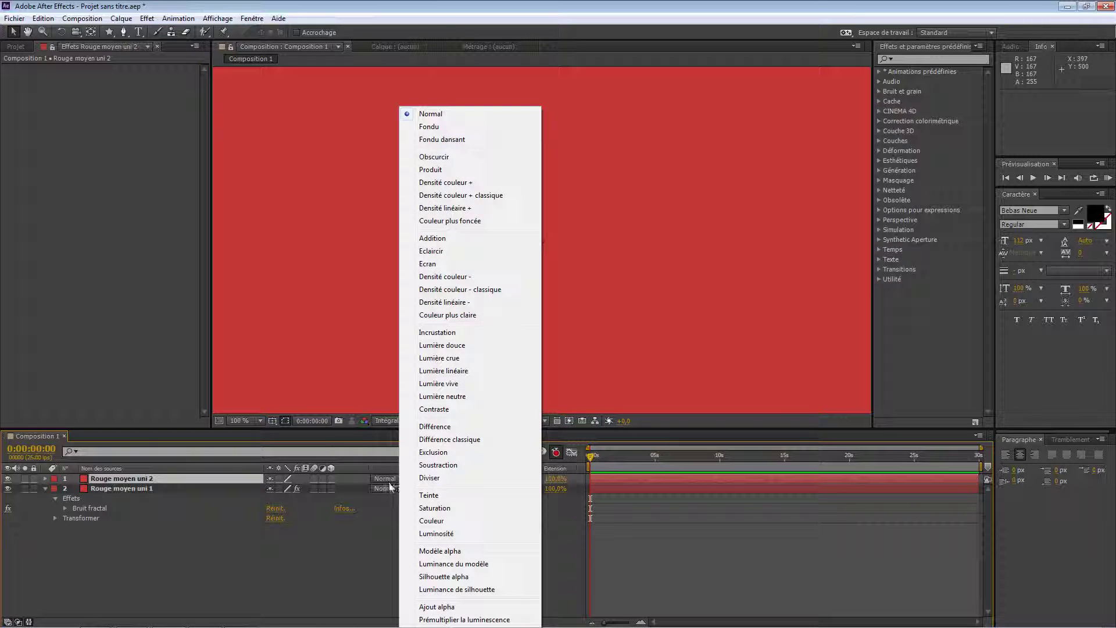
{"action": "left_click", "coordinate": [452, 158]}
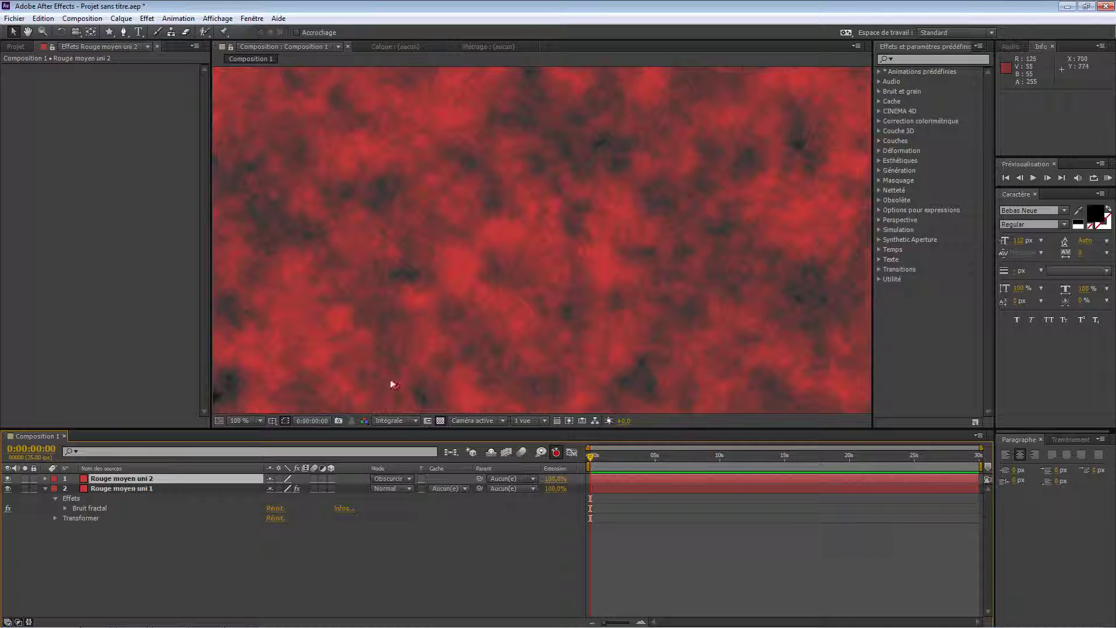
{"action": "left_click", "coordinate": [412, 480]}
{"action": "left_click", "coordinate": [418, 478]}
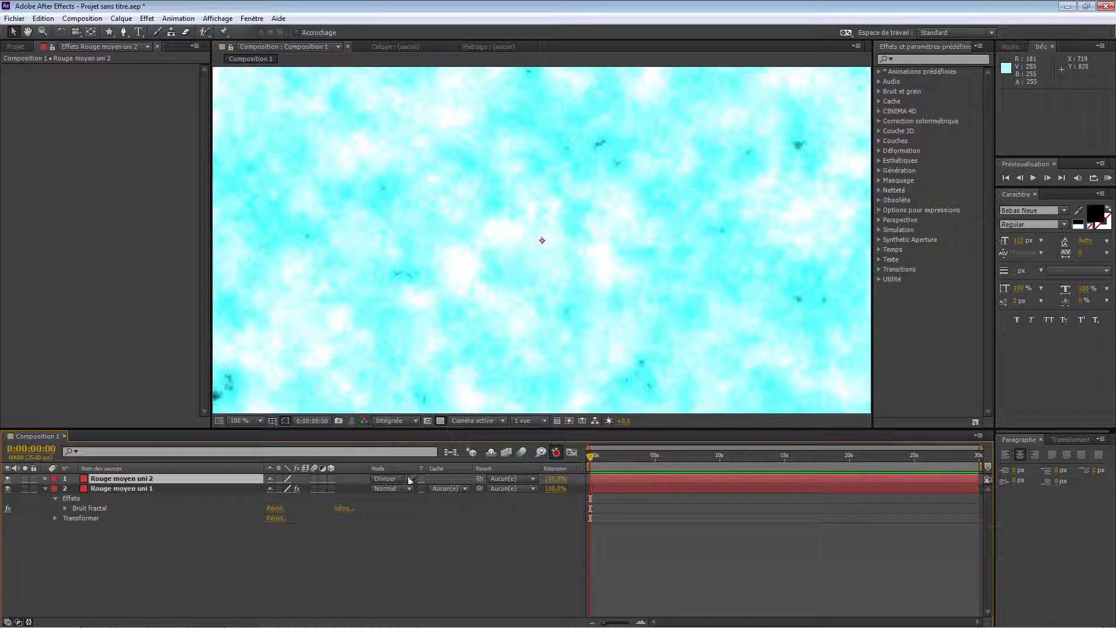
{"action": "left_click", "coordinate": [411, 480]}
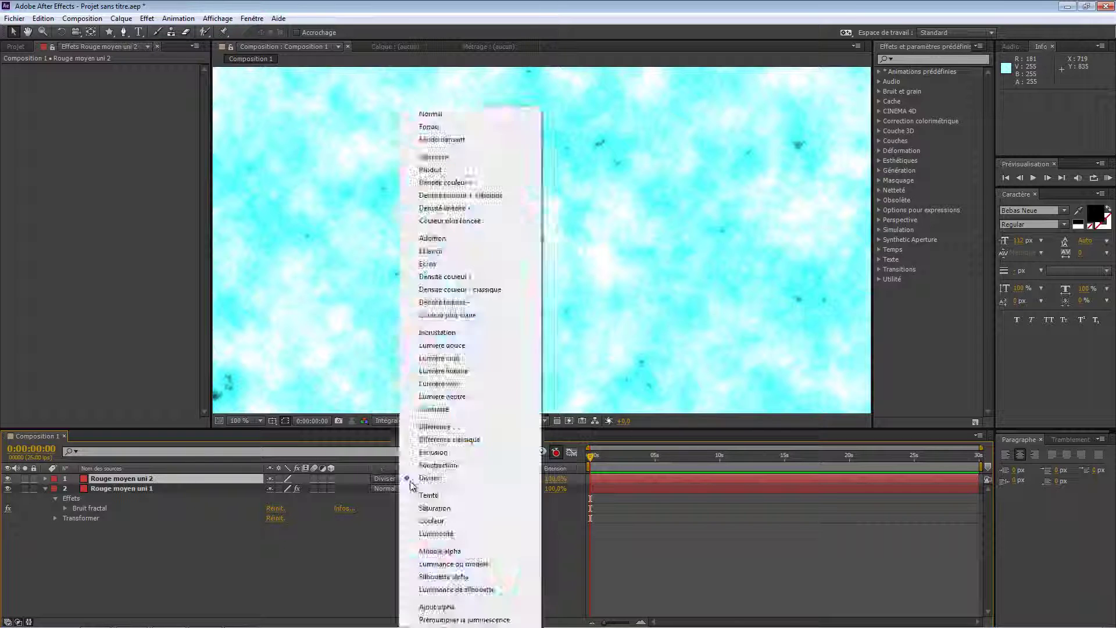
{"action": "left_click", "coordinate": [411, 481]}
{"action": "left_click", "coordinate": [410, 481]}
{"action": "left_click", "coordinate": [455, 385]}
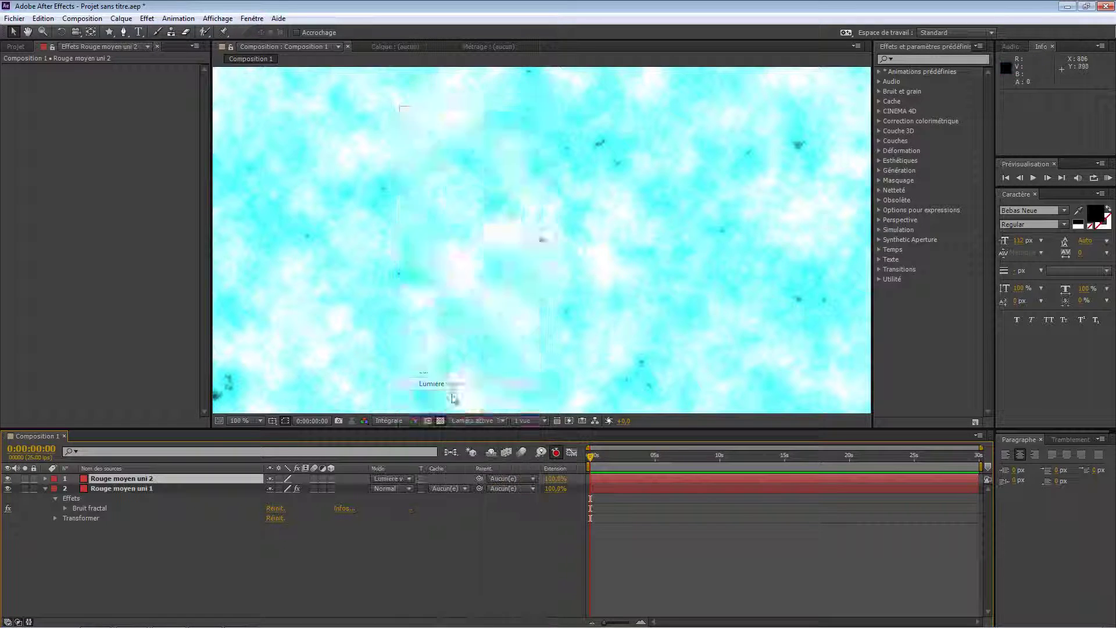
{"action": "left_click", "coordinate": [409, 479]}
{"action": "left_click", "coordinate": [414, 478]}
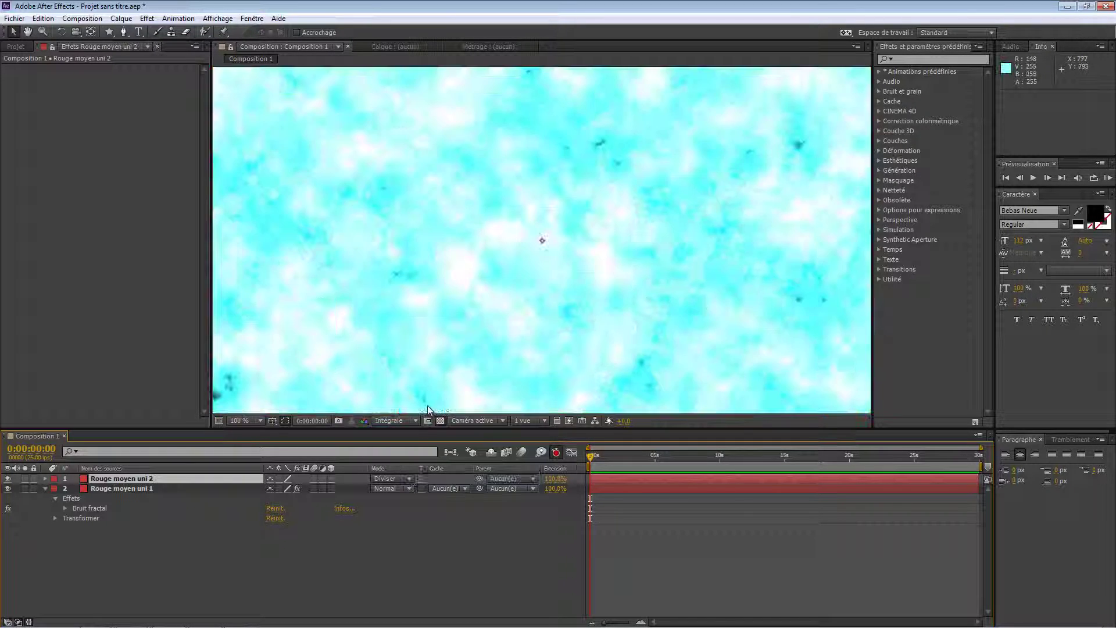
{"action": "left_click", "coordinate": [412, 479]}
{"action": "left_click", "coordinate": [413, 476]}
{"action": "left_click", "coordinate": [410, 478]}
{"action": "left_click", "coordinate": [414, 477]}
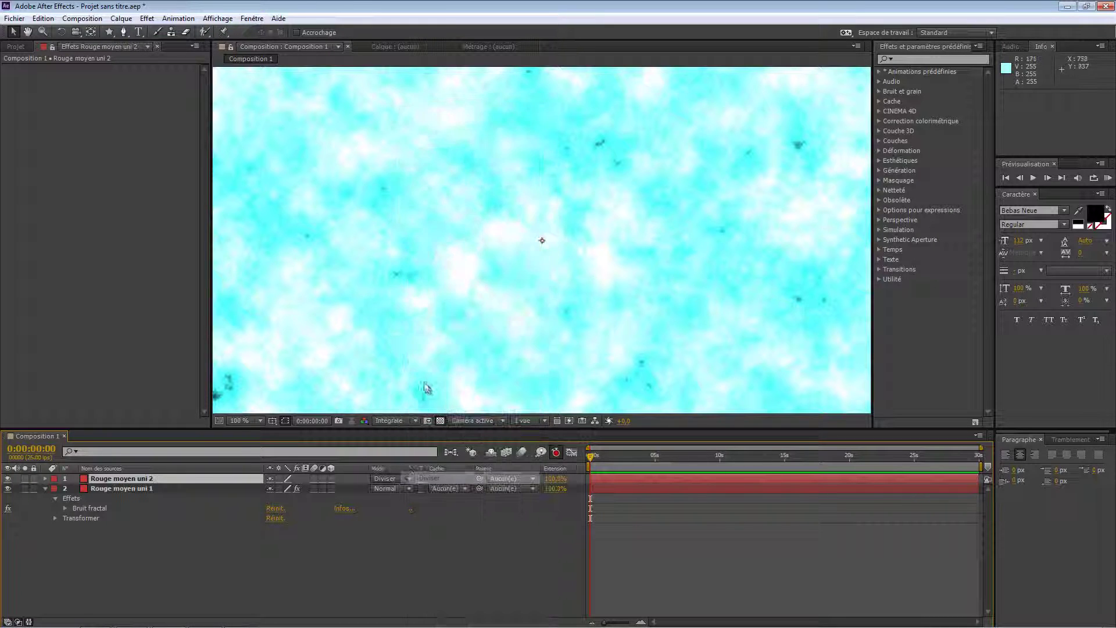
Set the blending mode of Rouge moyen uni 2 to Produit and deselect the layer
{"action": "left_click", "coordinate": [411, 479]}
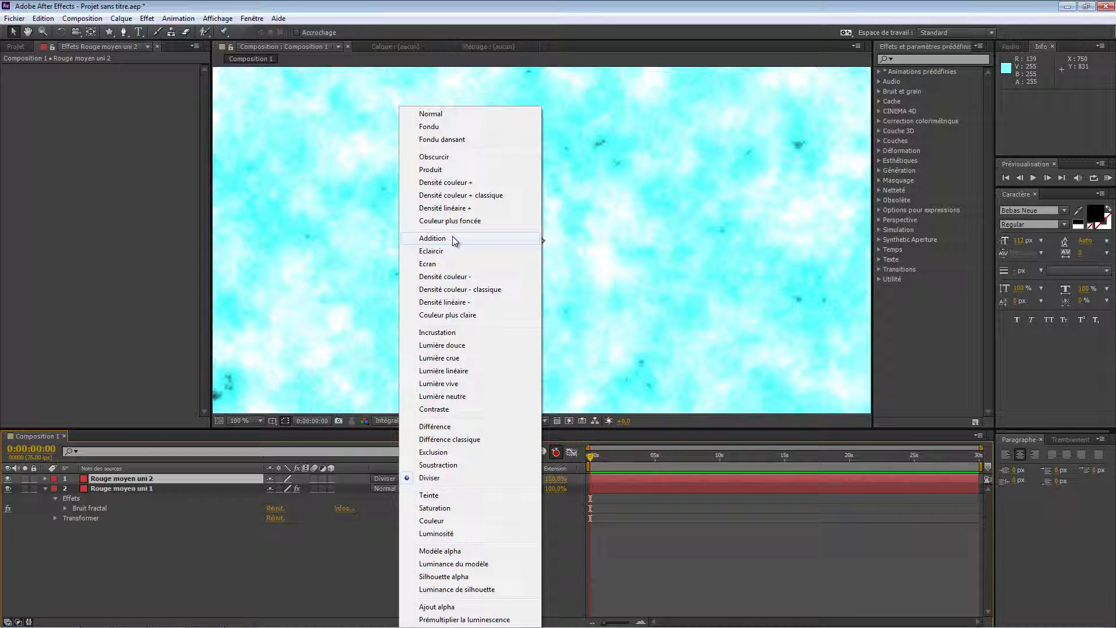
{"action": "left_click", "coordinate": [462, 169]}
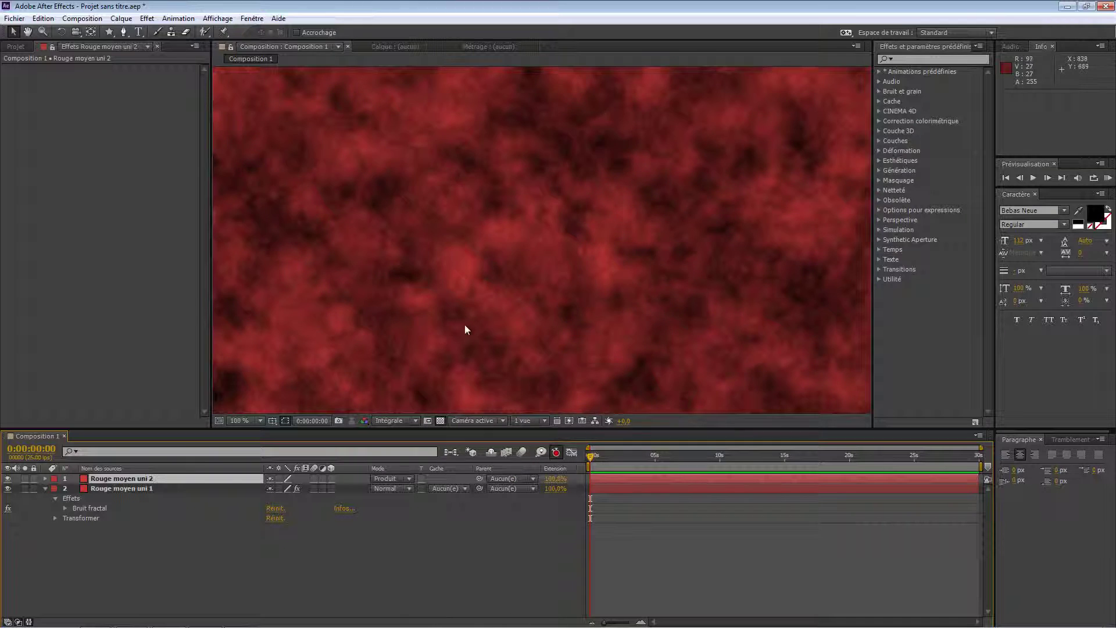
{"action": "left_click", "coordinate": [421, 614]}
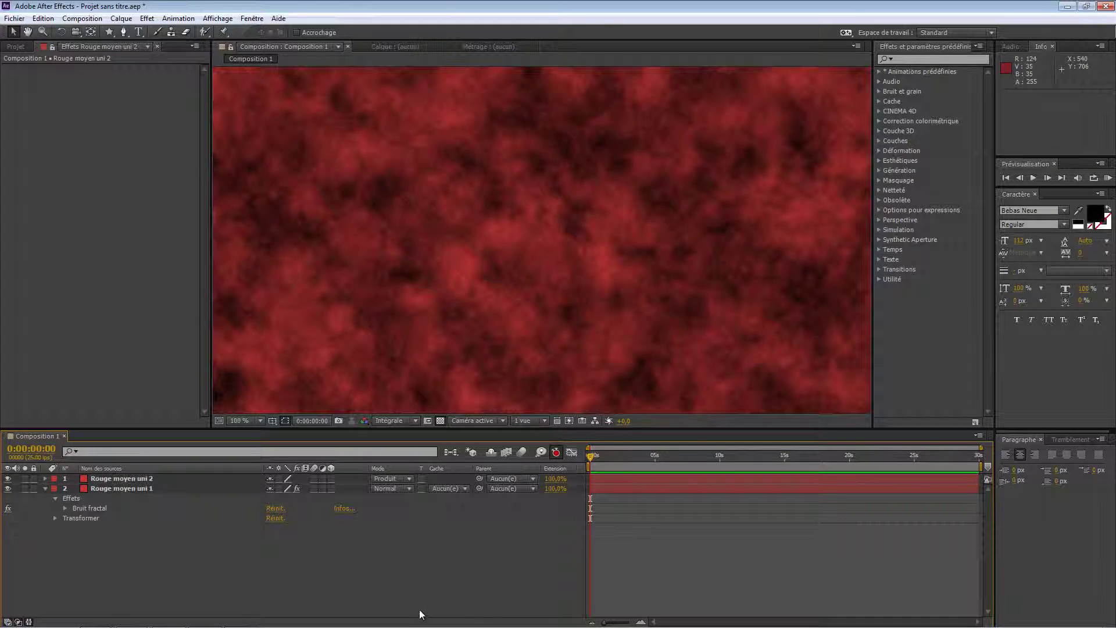
Expand the Bruit fractal parameters in an enlarged timeline and launch Brainstorm (Remue-méninges) on the whole effect
{"action": "left_click", "coordinate": [65, 509]}
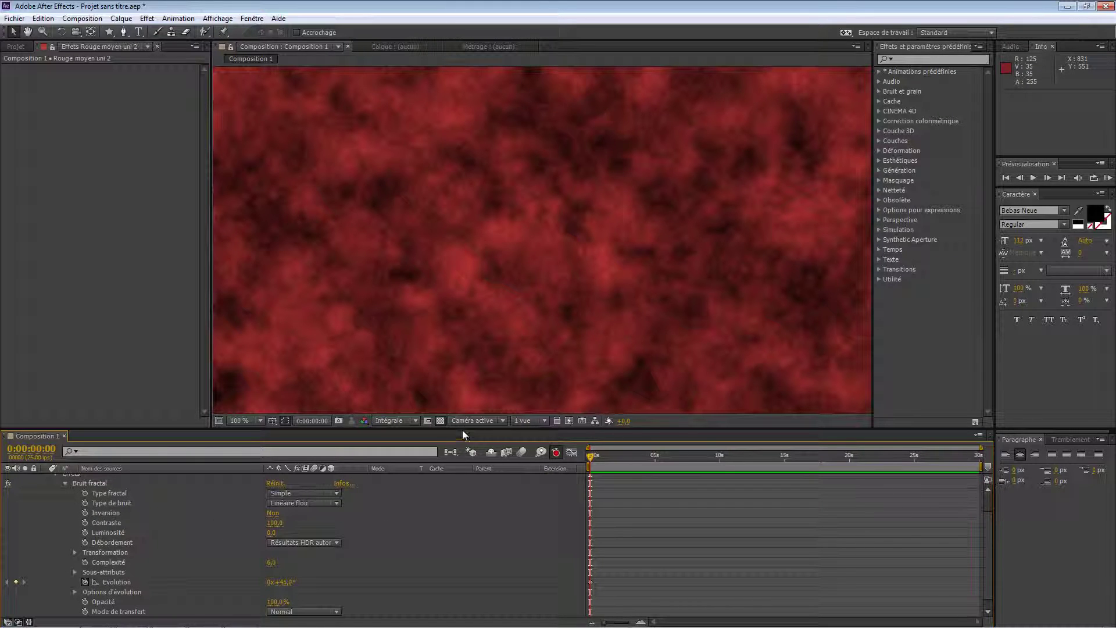
{"action": "left_click_drag", "start_coordinate": [462, 428], "coordinate": [455, 288]}
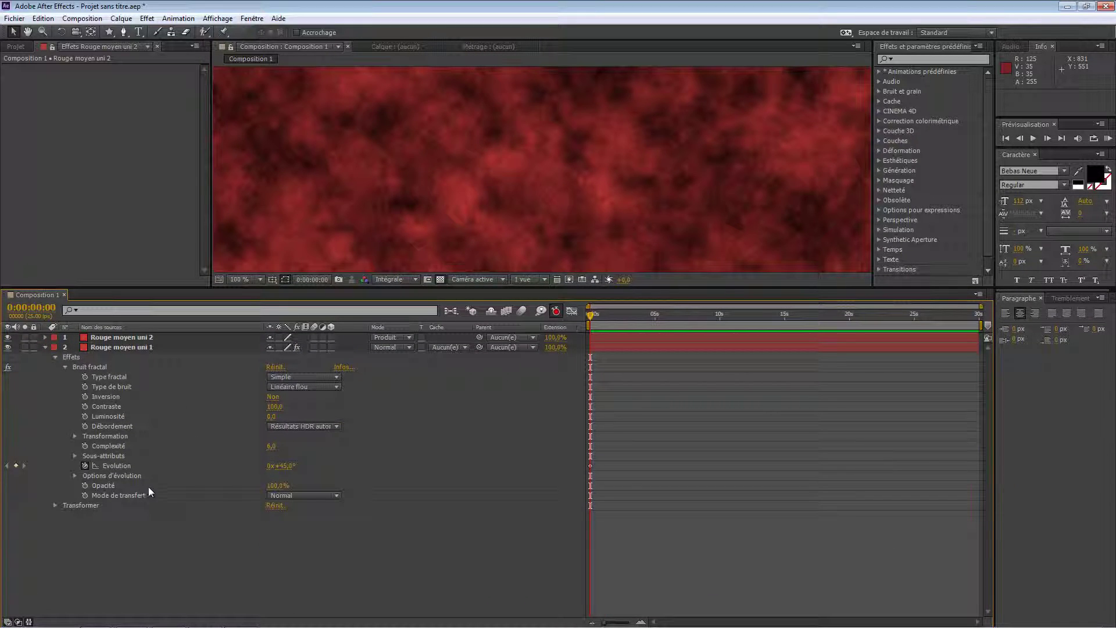
{"action": "left_click", "coordinate": [542, 313]}
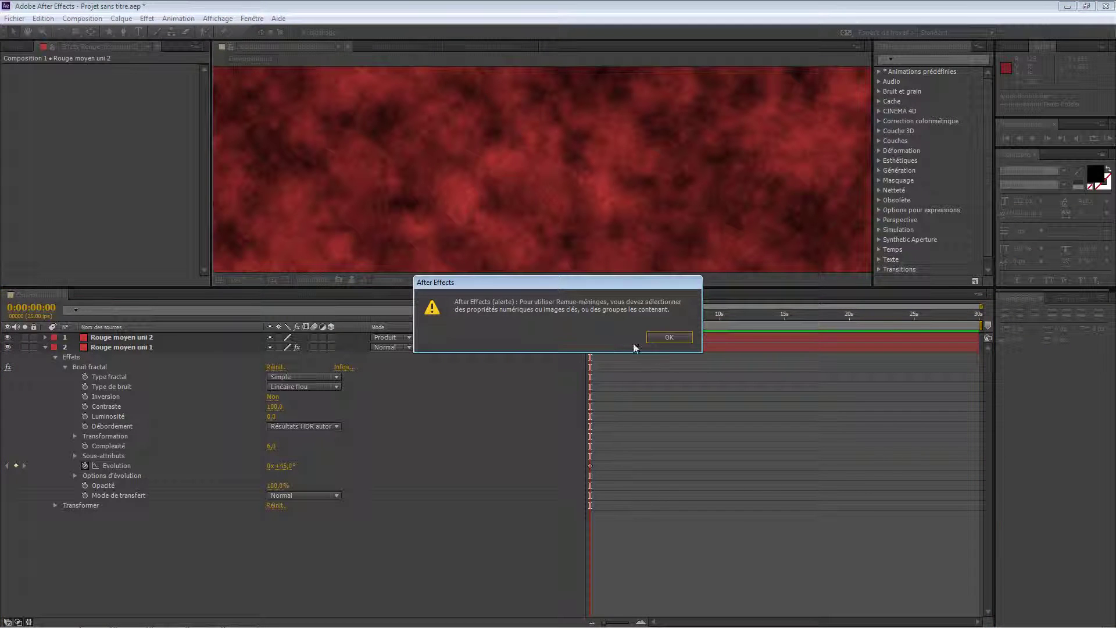
{"action": "left_click", "coordinate": [668, 338]}
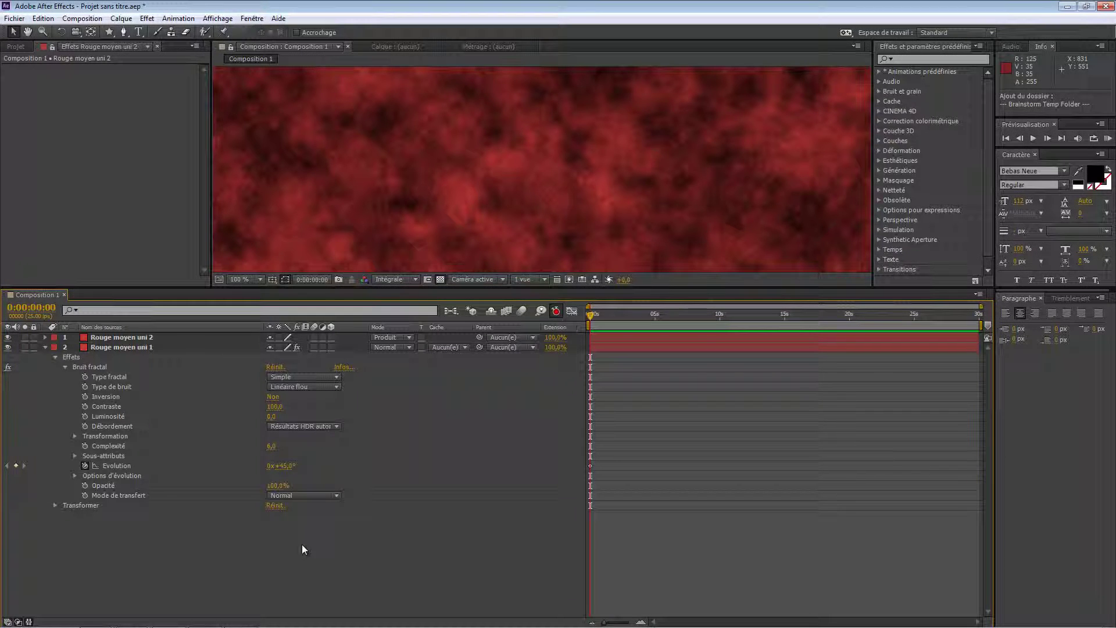
{"action": "left_click", "coordinate": [98, 367]}
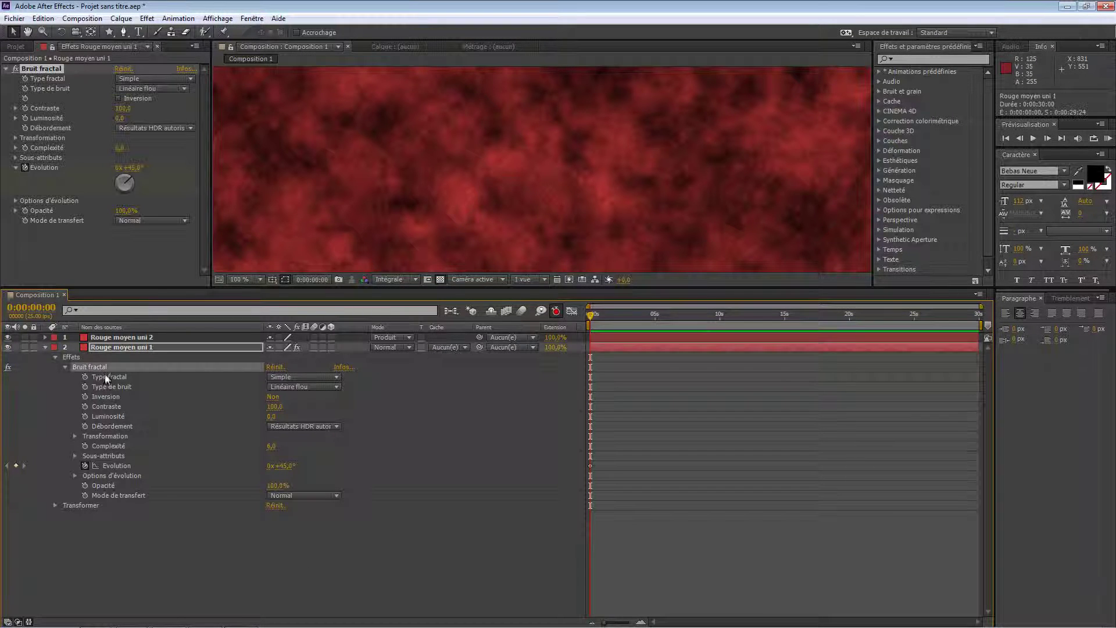
{"action": "left_click", "coordinate": [541, 311]}
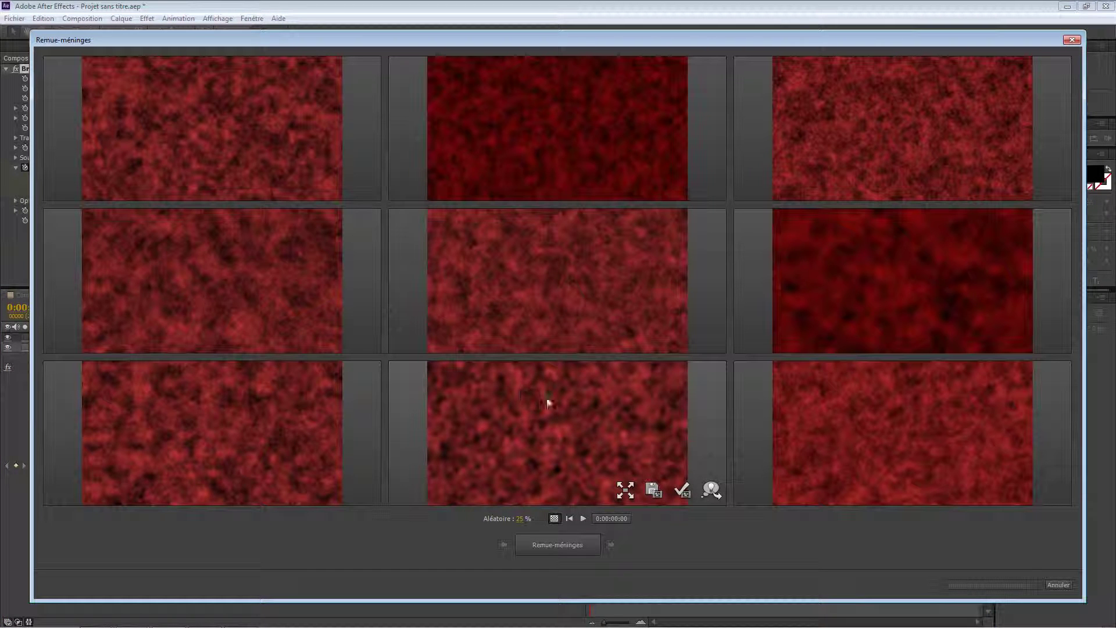
Generate new Brainstorm rounds at 25% randomness, including the nearly black variation with red spots as the basis for the following ones
{"action": "left_click", "coordinate": [574, 546]}
{"action": "mouse_move", "coordinate": [604, 157]}
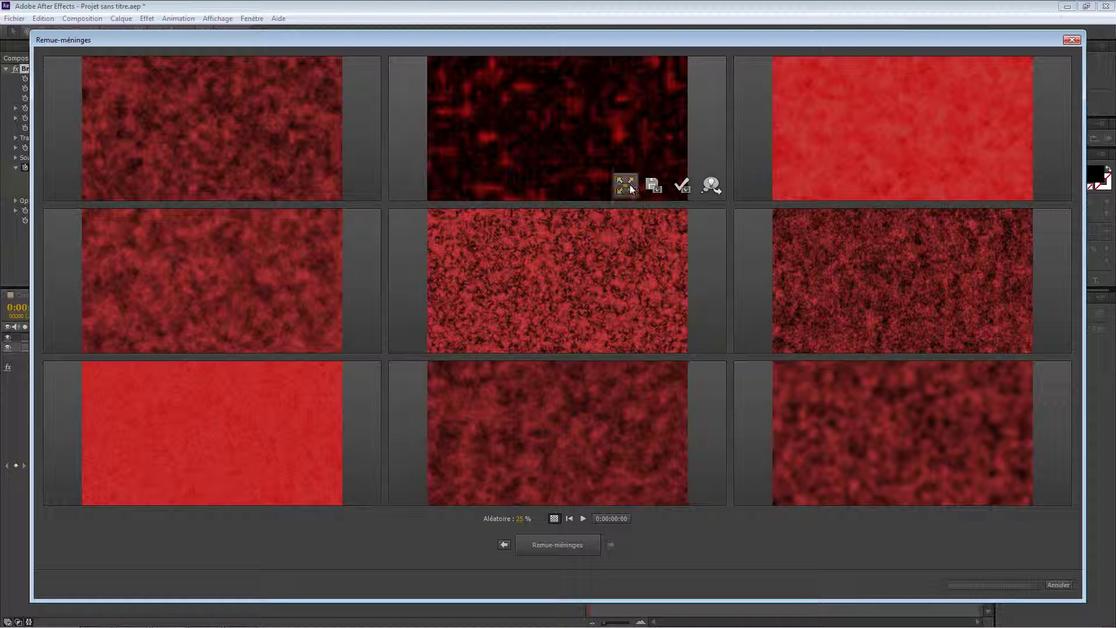
{"action": "left_click", "coordinate": [709, 185]}
{"action": "left_click", "coordinate": [571, 544]}
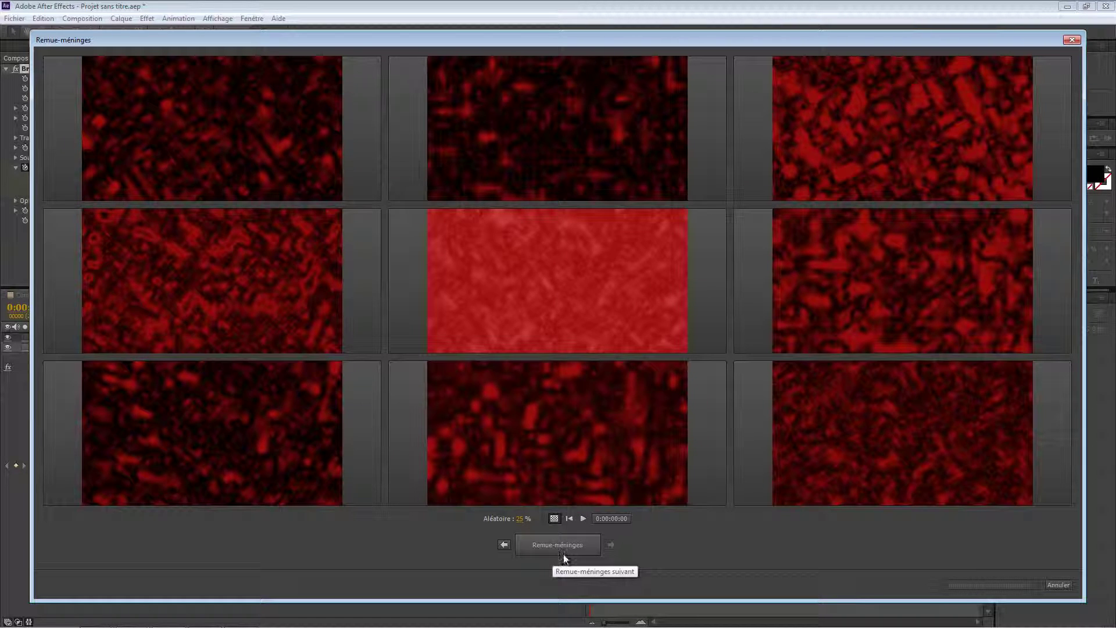
{"action": "mouse_move", "coordinate": [630, 163]}
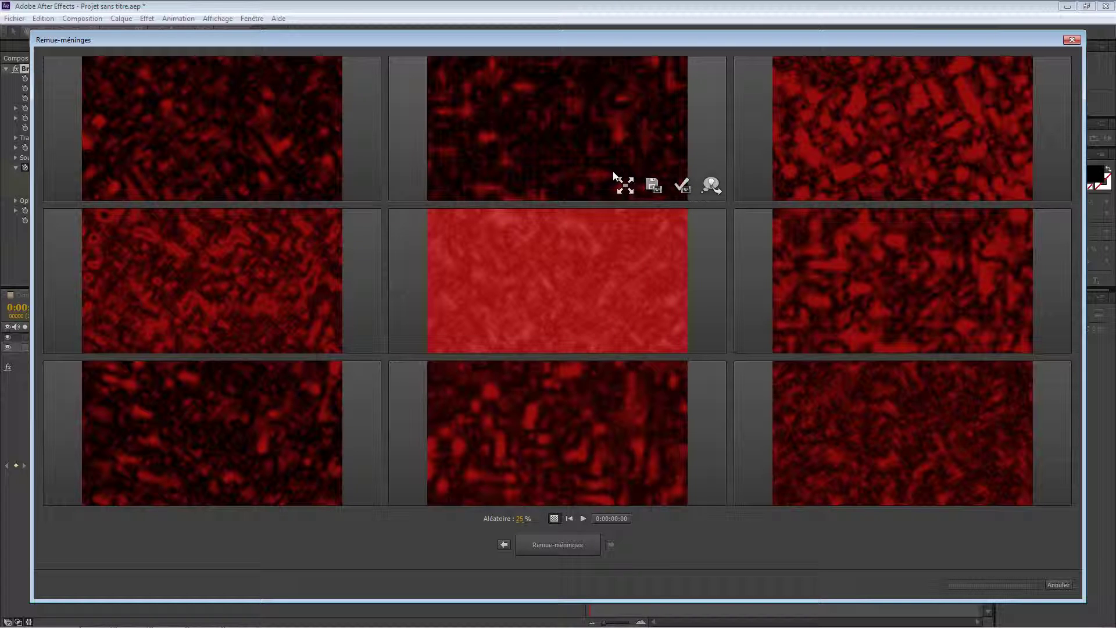
{"action": "mouse_move", "coordinate": [558, 389]}
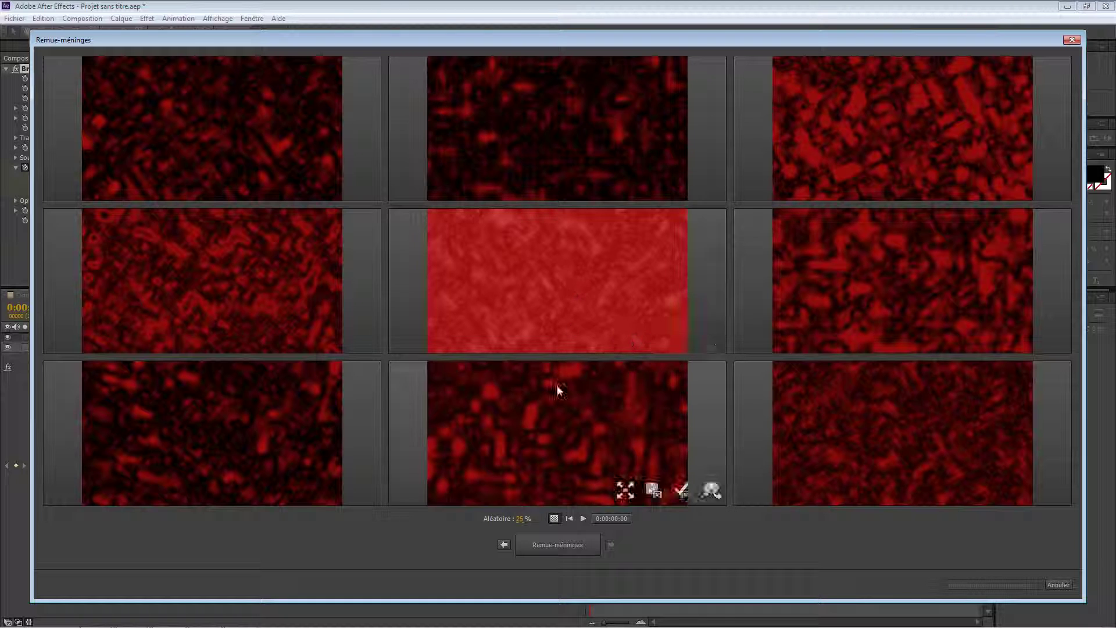
{"action": "left_click", "coordinate": [588, 550]}
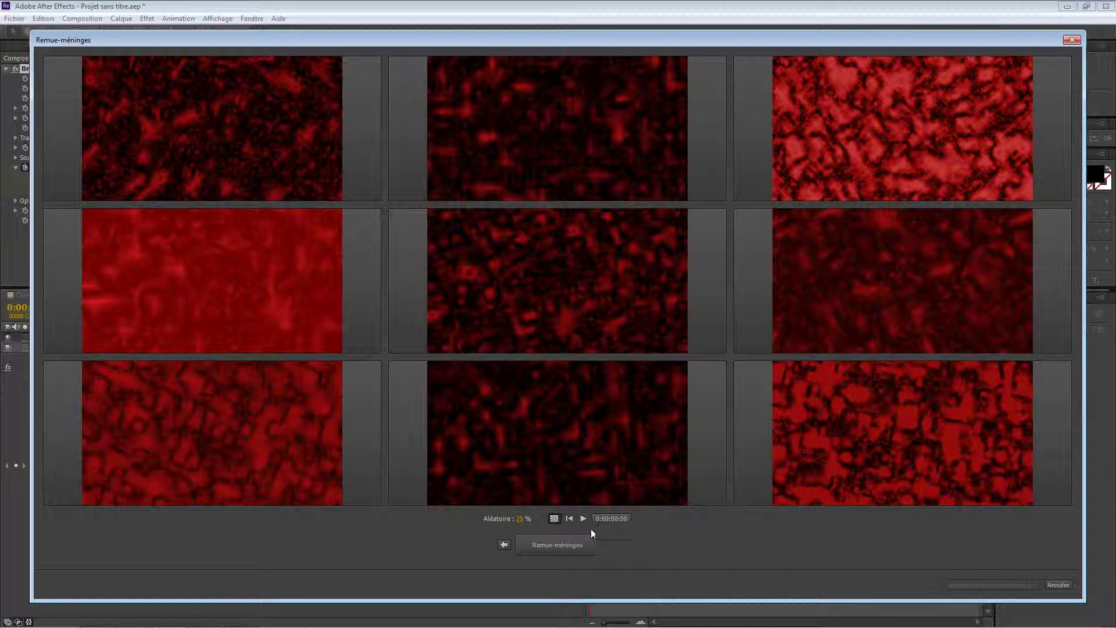
Generate three more Brainstorm rounds at 25% randomness and apply the dark, finely mottled variation in the lower-right cell to the composition
{"action": "left_click", "coordinate": [582, 547]}
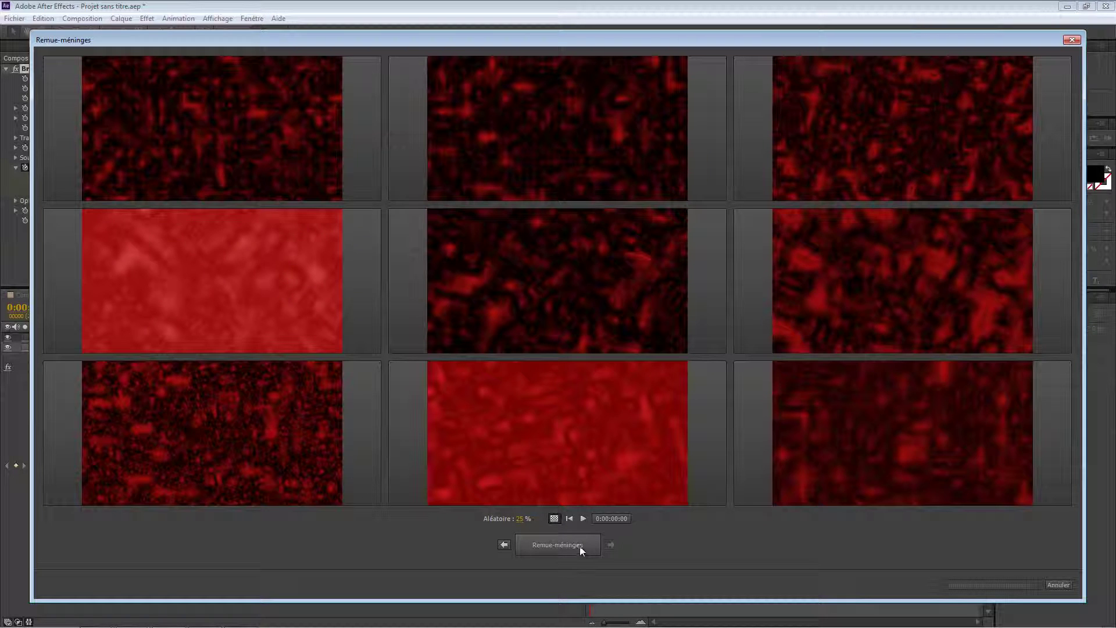
{"action": "left_click", "coordinate": [581, 544]}
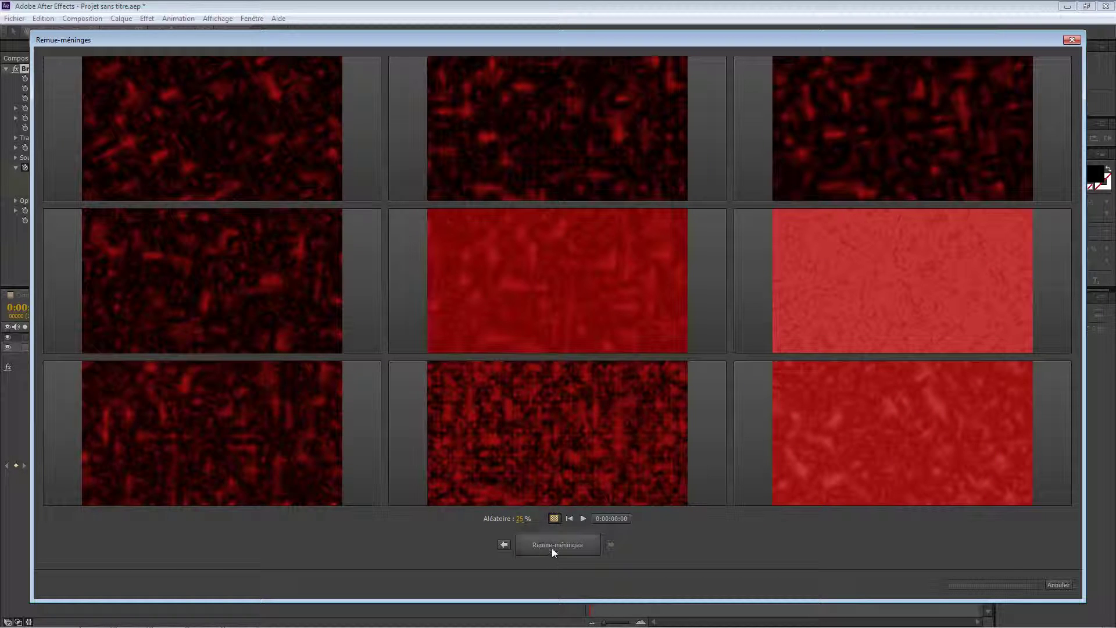
{"action": "left_click", "coordinate": [552, 549]}
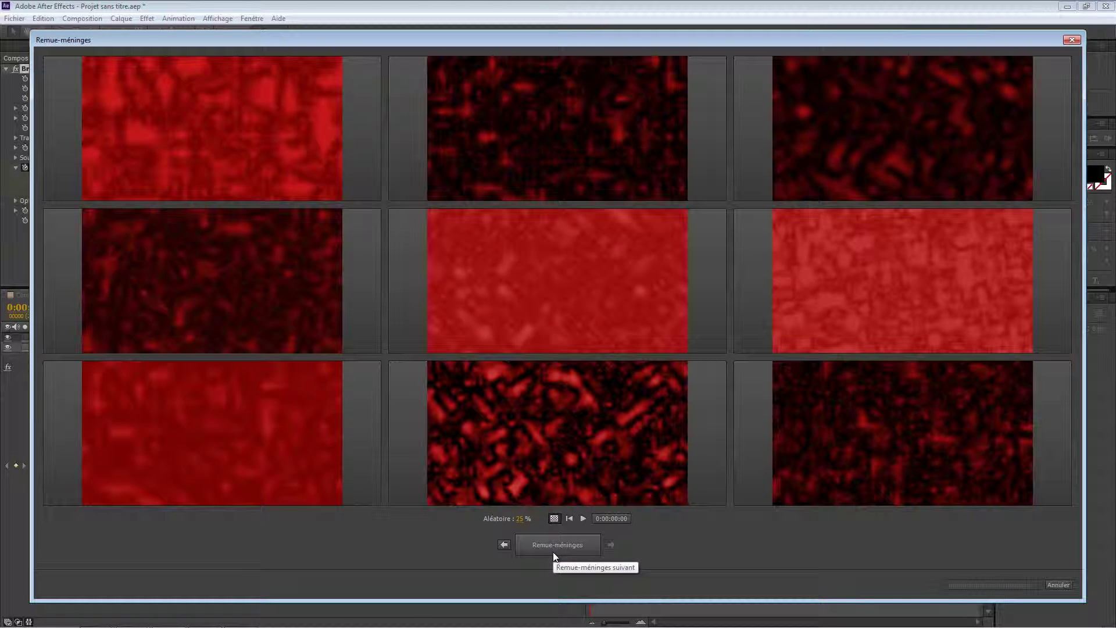
{"action": "mouse_move", "coordinate": [865, 474]}
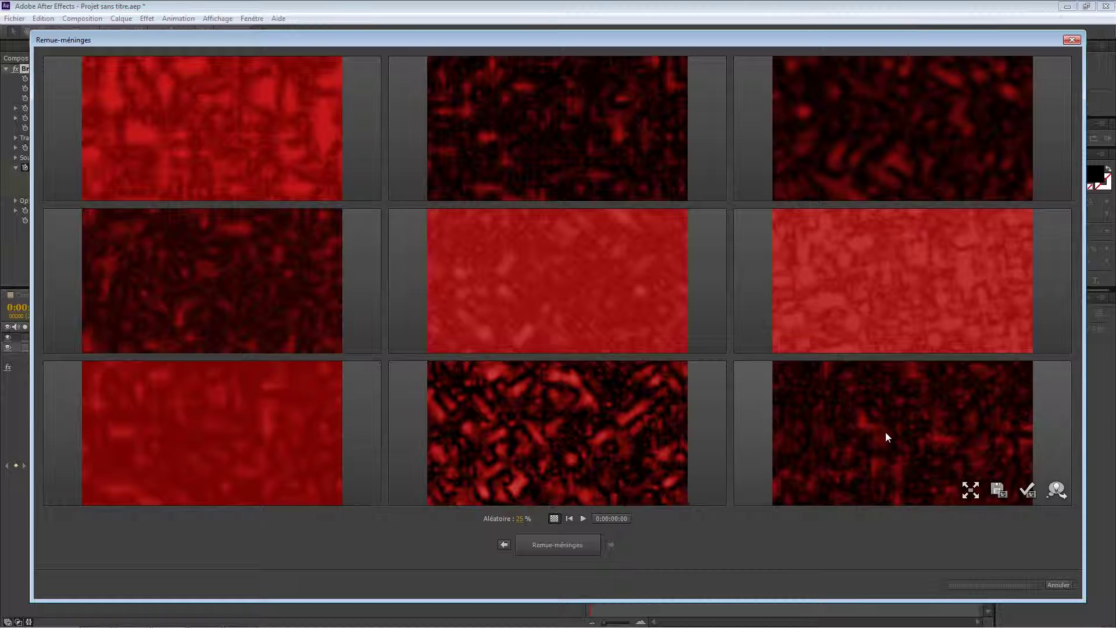
{"action": "left_click", "coordinate": [1028, 492]}
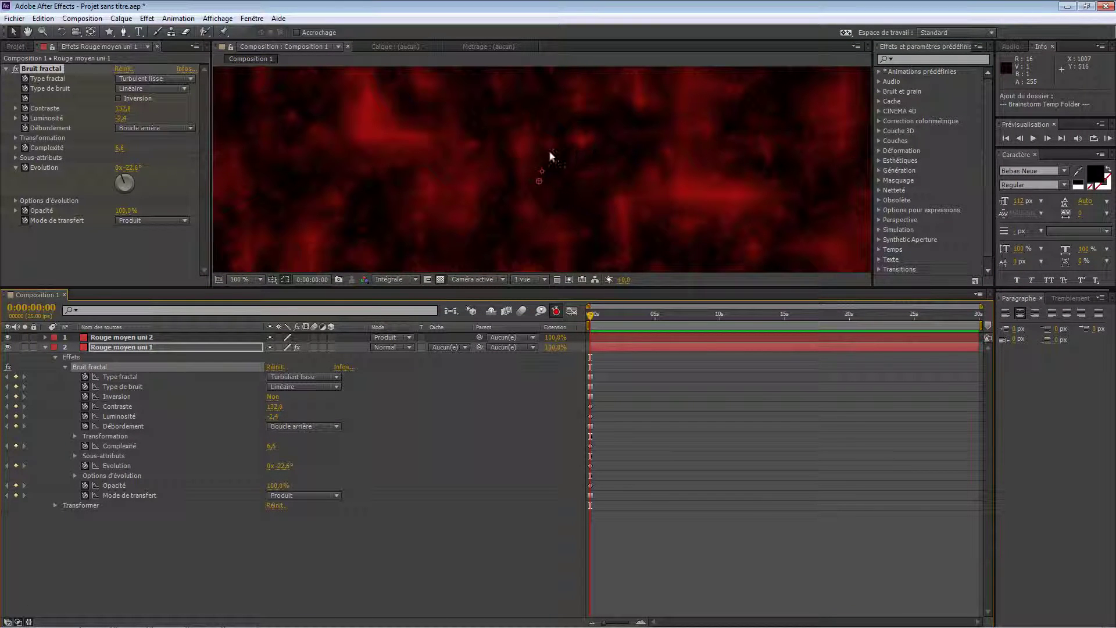
Deselect the Rouge moyen uni 1 layer and shrink the timeline to enlarge the composition view
{"action": "key", "text": "KP_Subtract"}
{"action": "key", "text": "KP_Add"}
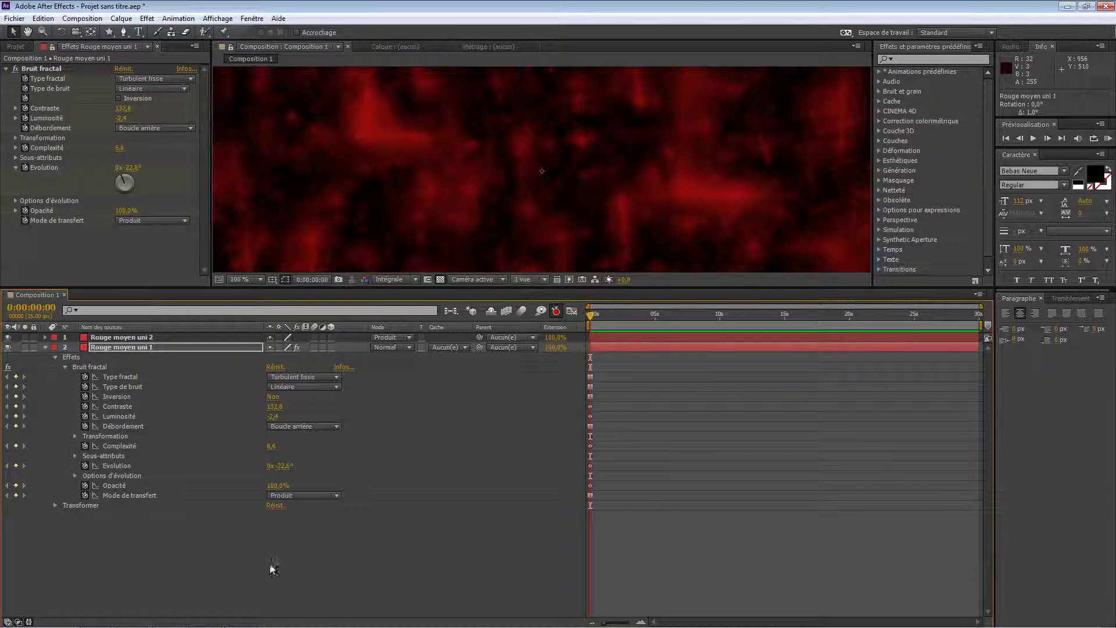
{"action": "left_click", "coordinate": [323, 584]}
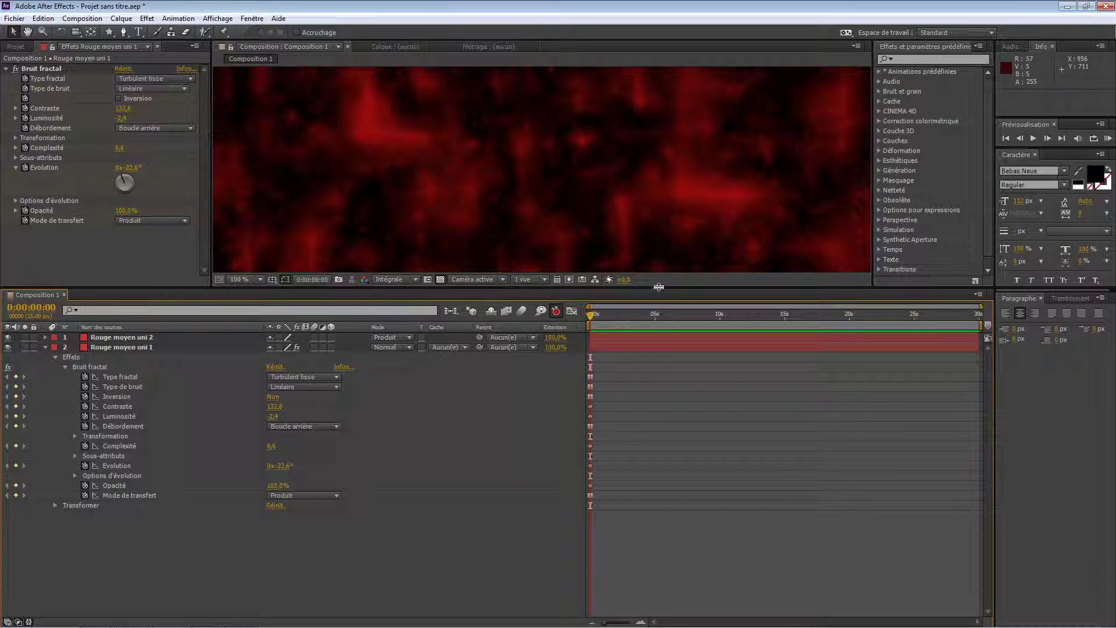
{"action": "left_click_drag", "start_coordinate": [658, 287], "coordinate": [602, 558]}
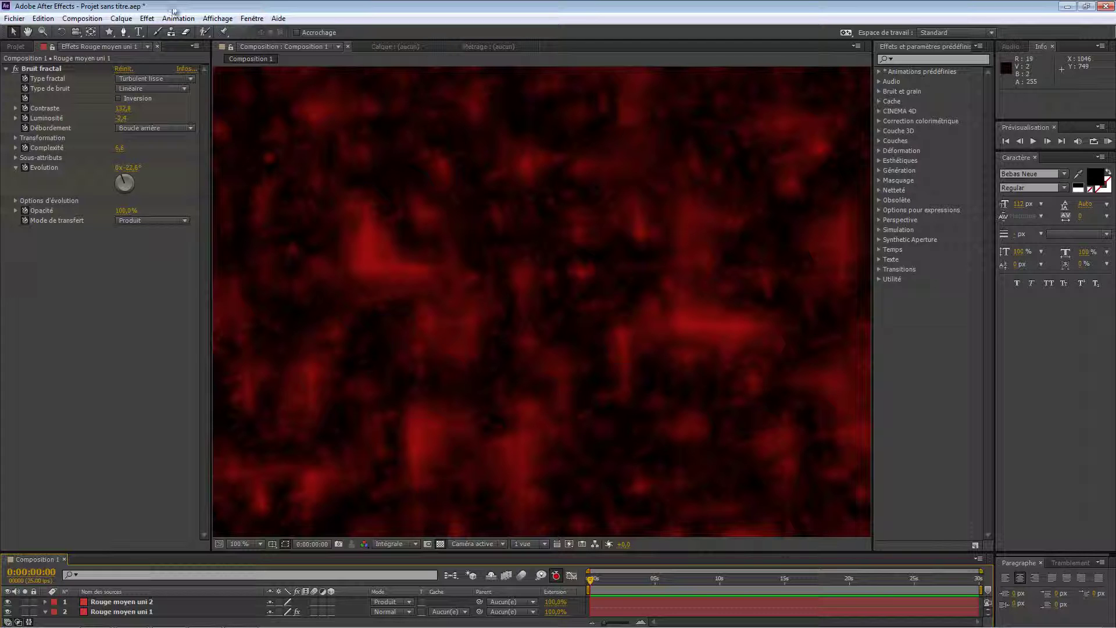
Apply the Lueur diffuse effect from the Esthétiques category to the Rouge moyen uni 1 layer
{"action": "left_click", "coordinate": [147, 18]}
{"action": "left_click", "coordinate": [116, 346]}
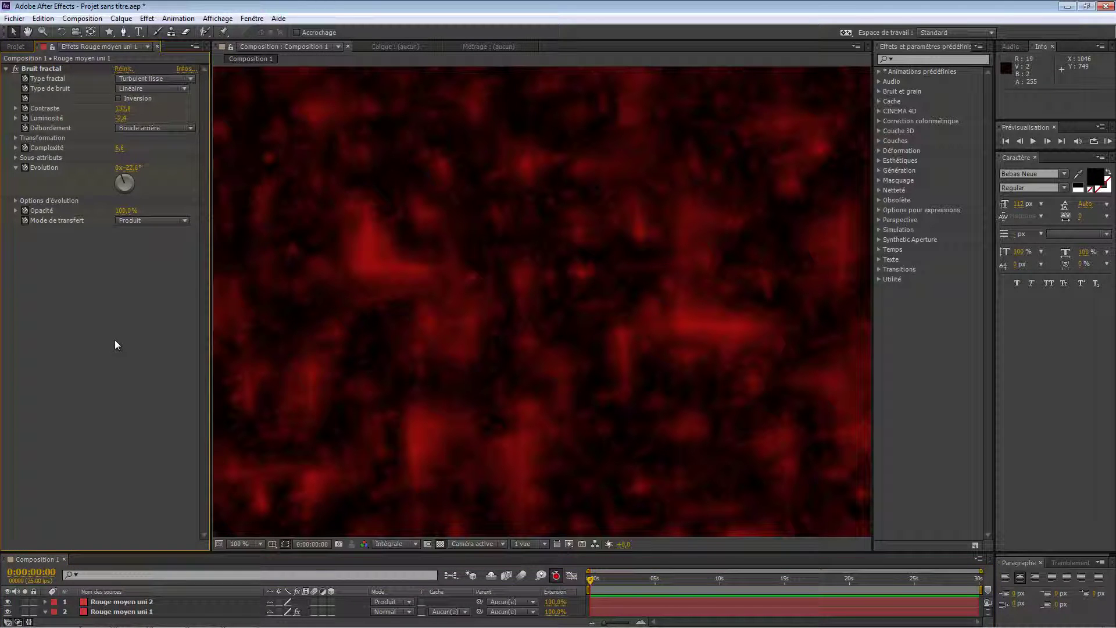
{"action": "left_click", "coordinate": [110, 611]}
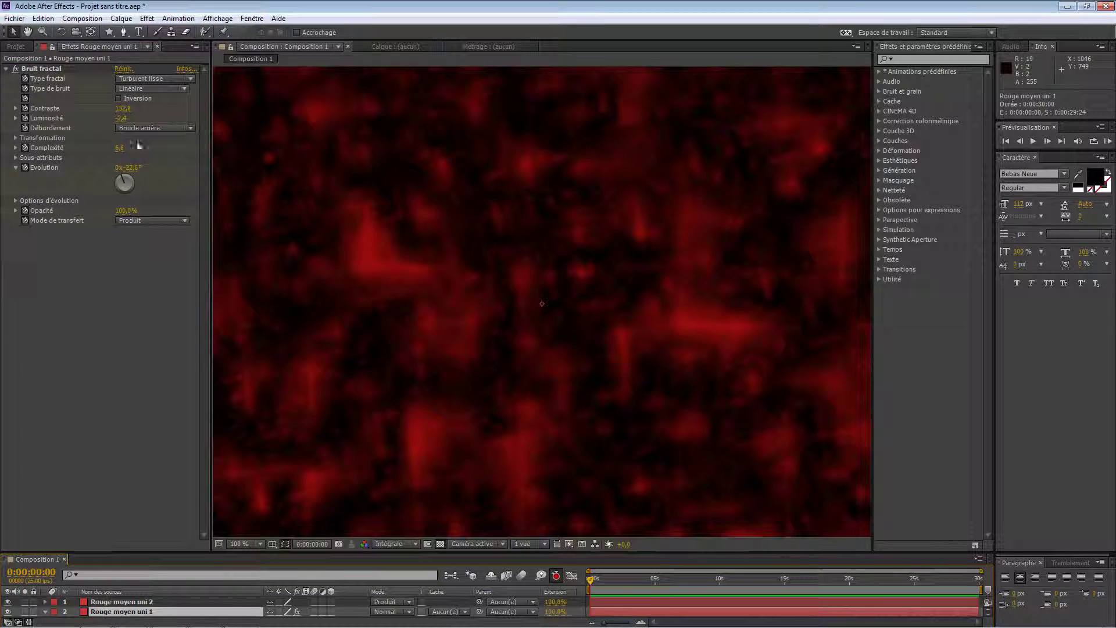
{"action": "left_click", "coordinate": [147, 18]}
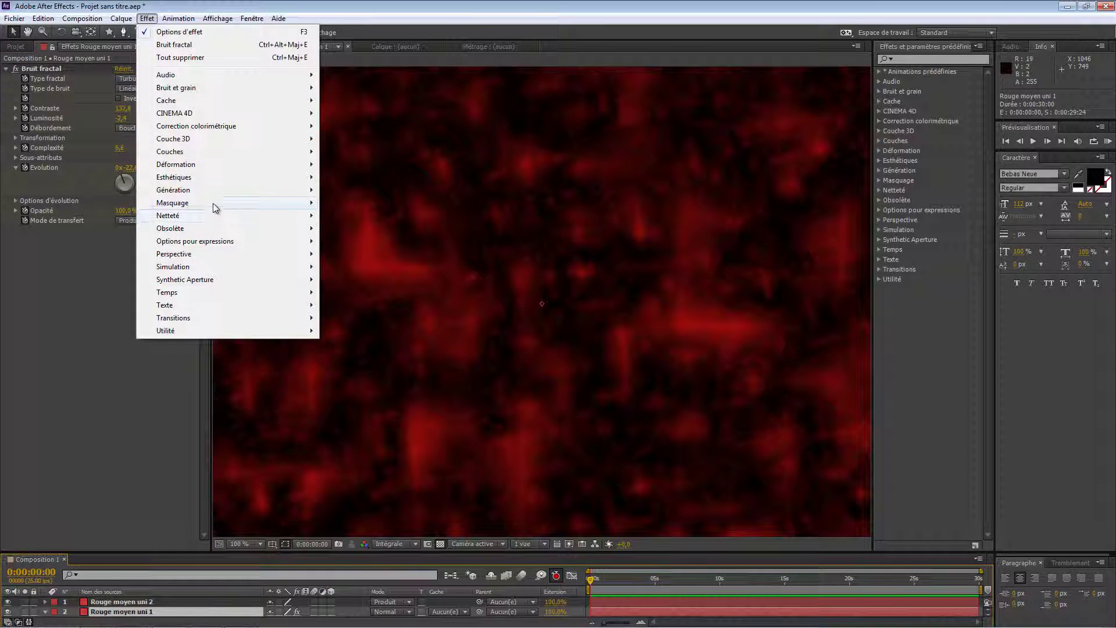
{"action": "mouse_move", "coordinate": [209, 214]}
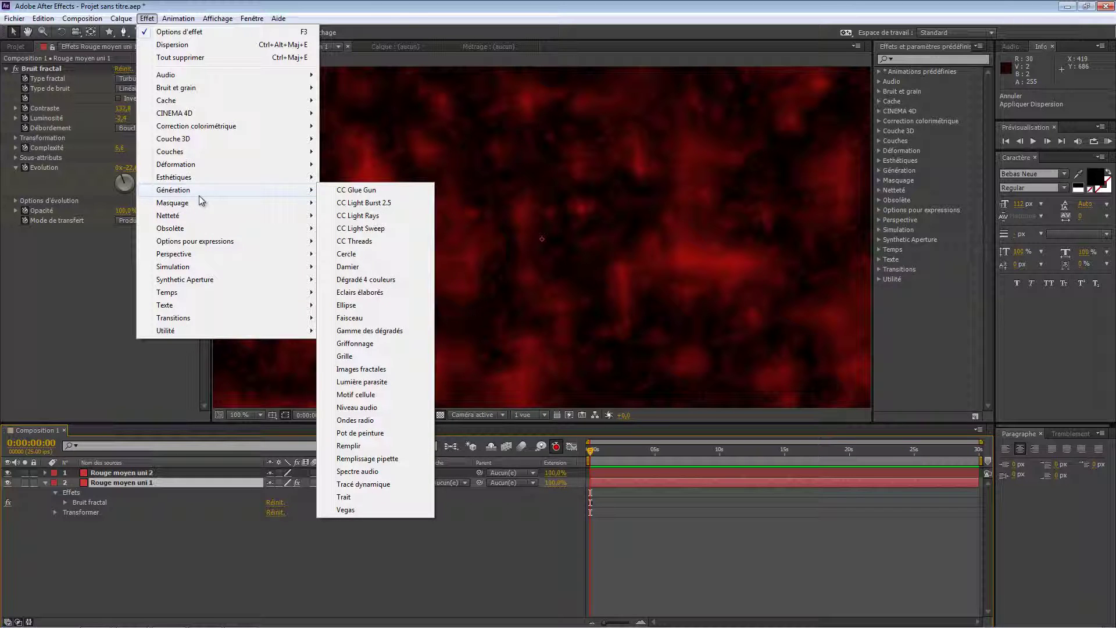
{"action": "mouse_move", "coordinate": [256, 203]}
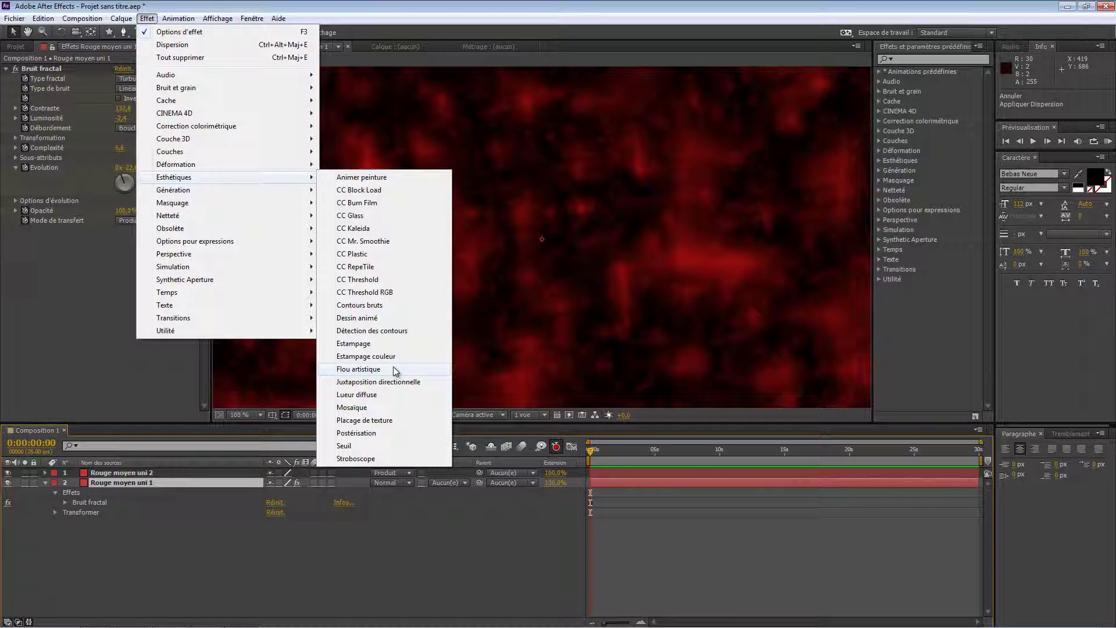
{"action": "left_click", "coordinate": [389, 398]}
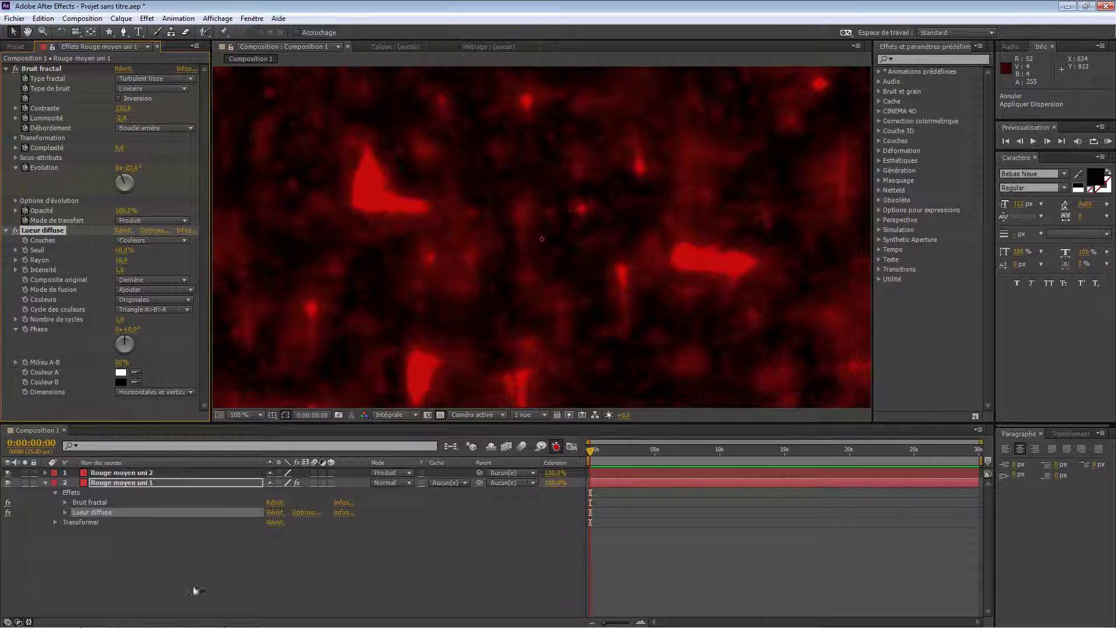
Expand the Lueur diffuse parameters in the timeline and launch Brainstorm (Remue-méninges) on the whole effect
{"action": "left_click", "coordinate": [151, 516]}
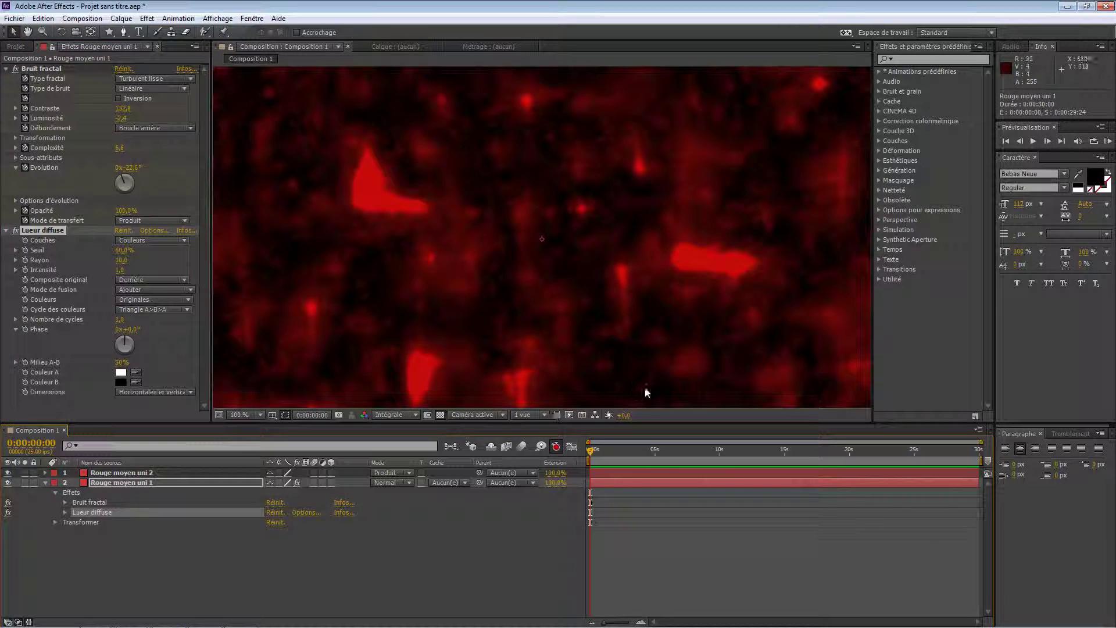
{"action": "left_click", "coordinate": [65, 511]}
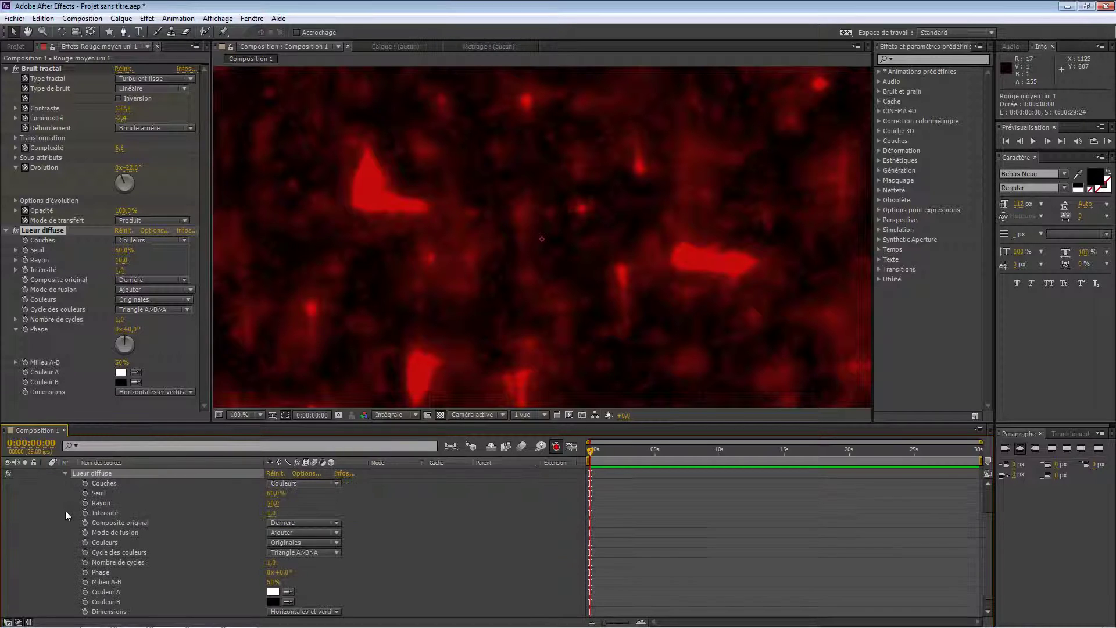
{"action": "scroll", "coordinate": [495, 533], "scroll_direction": "down", "scroll_amount": 1}
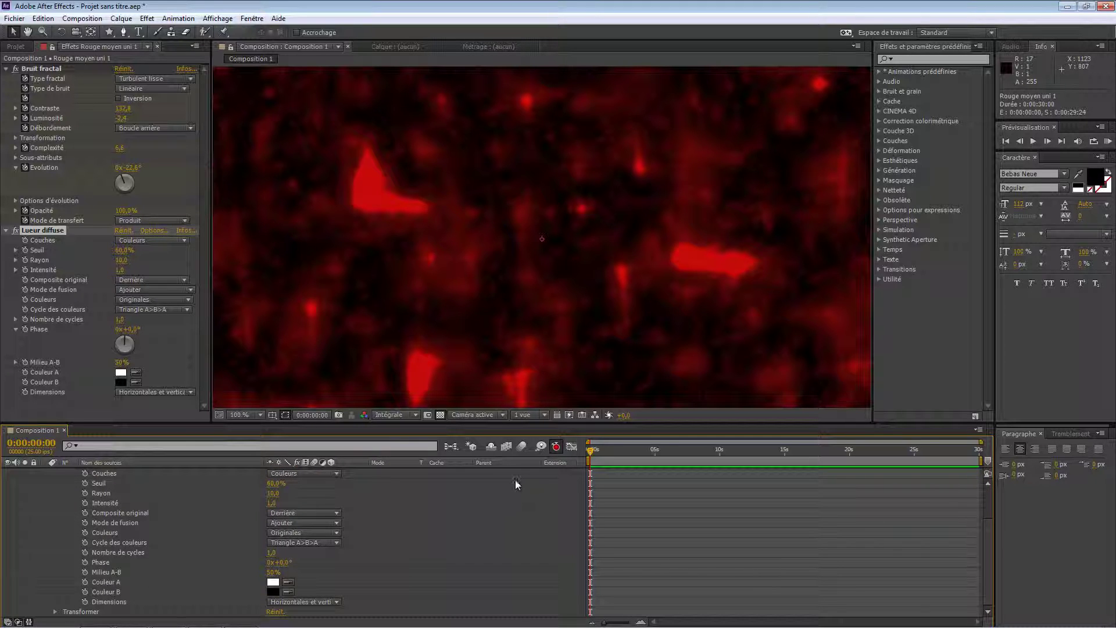
{"action": "left_click", "coordinate": [540, 447]}
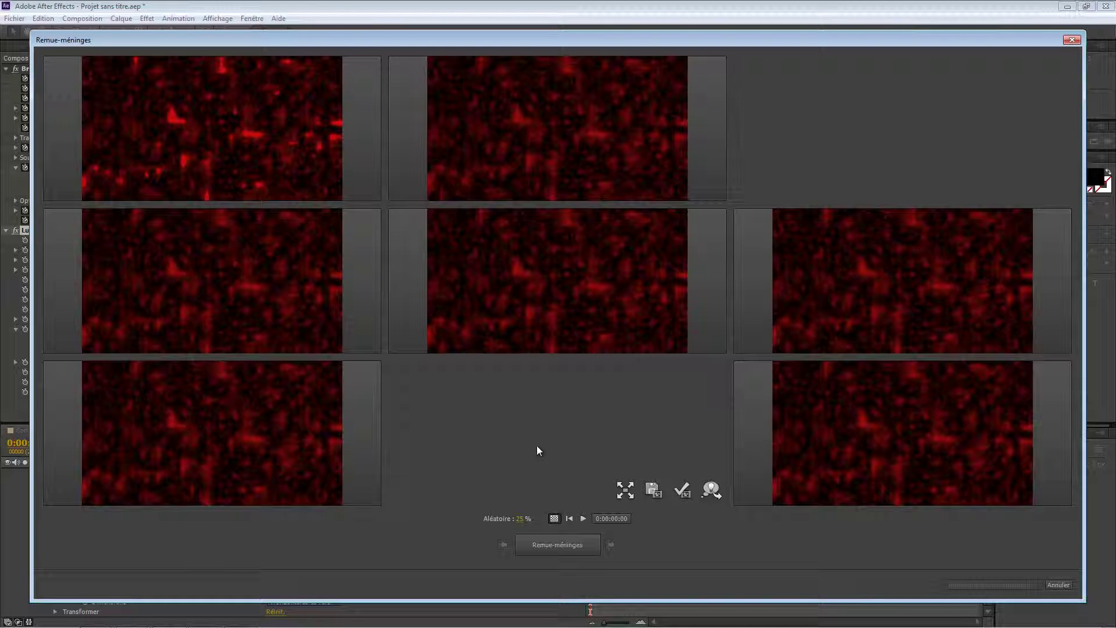
Generate two new Brainstorm rounds at 25% randomness and apply the variation with bright red blobs on solid black
{"action": "left_click", "coordinate": [572, 549]}
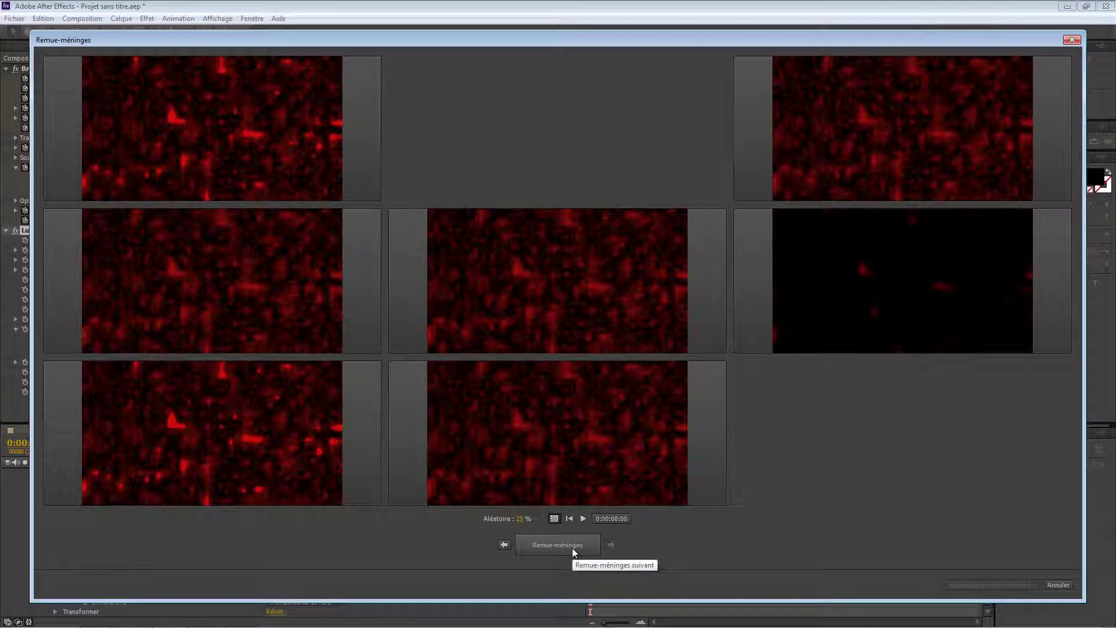
{"action": "left_click", "coordinate": [572, 547]}
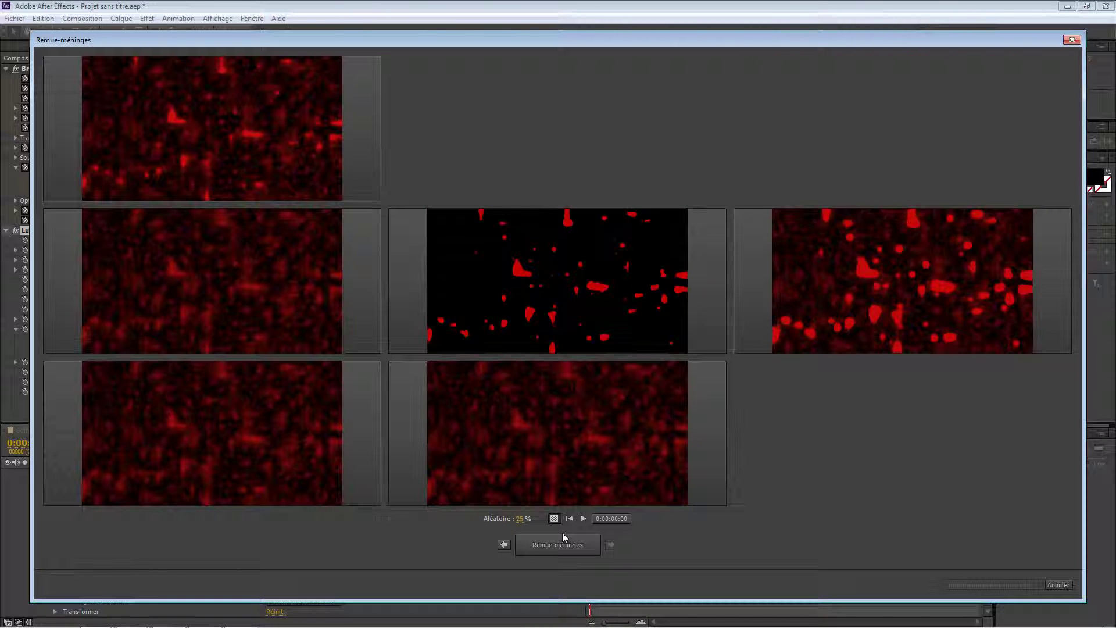
{"action": "mouse_move", "coordinate": [641, 283]}
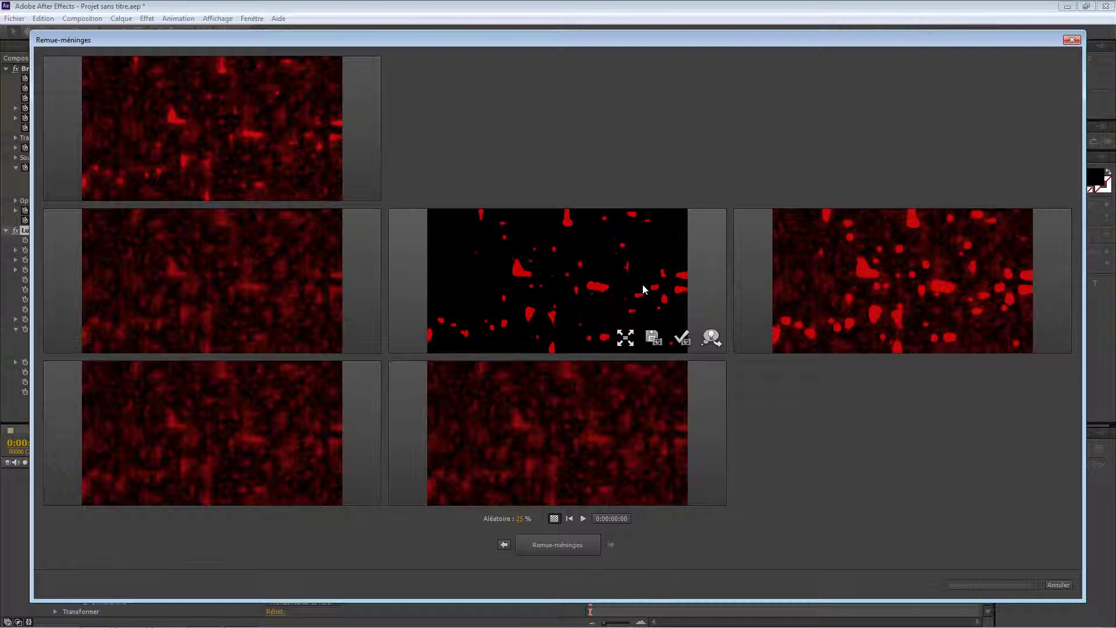
{"action": "left_click", "coordinate": [675, 341]}
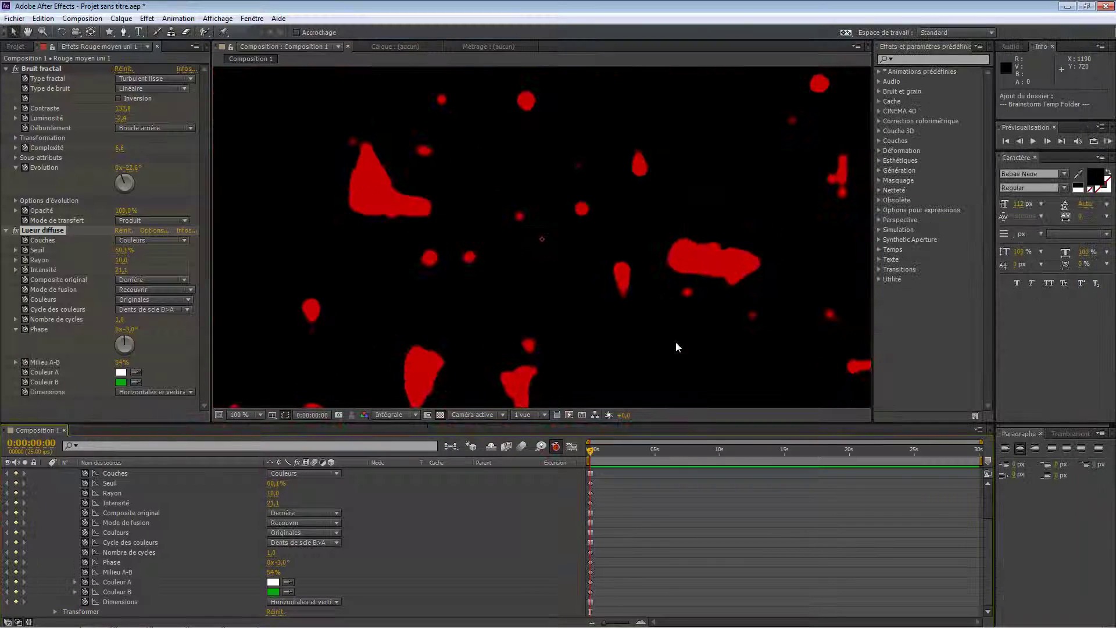